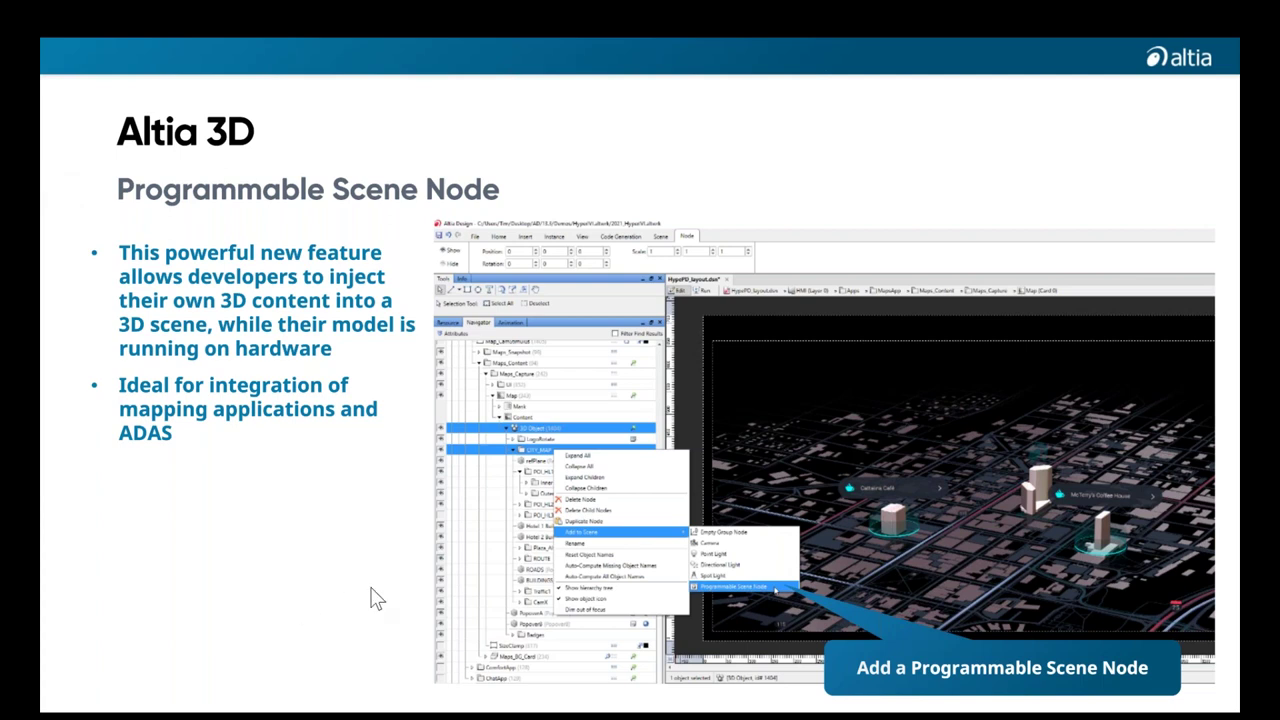
- Advance to the Differential 3D Import slide
key("Right")
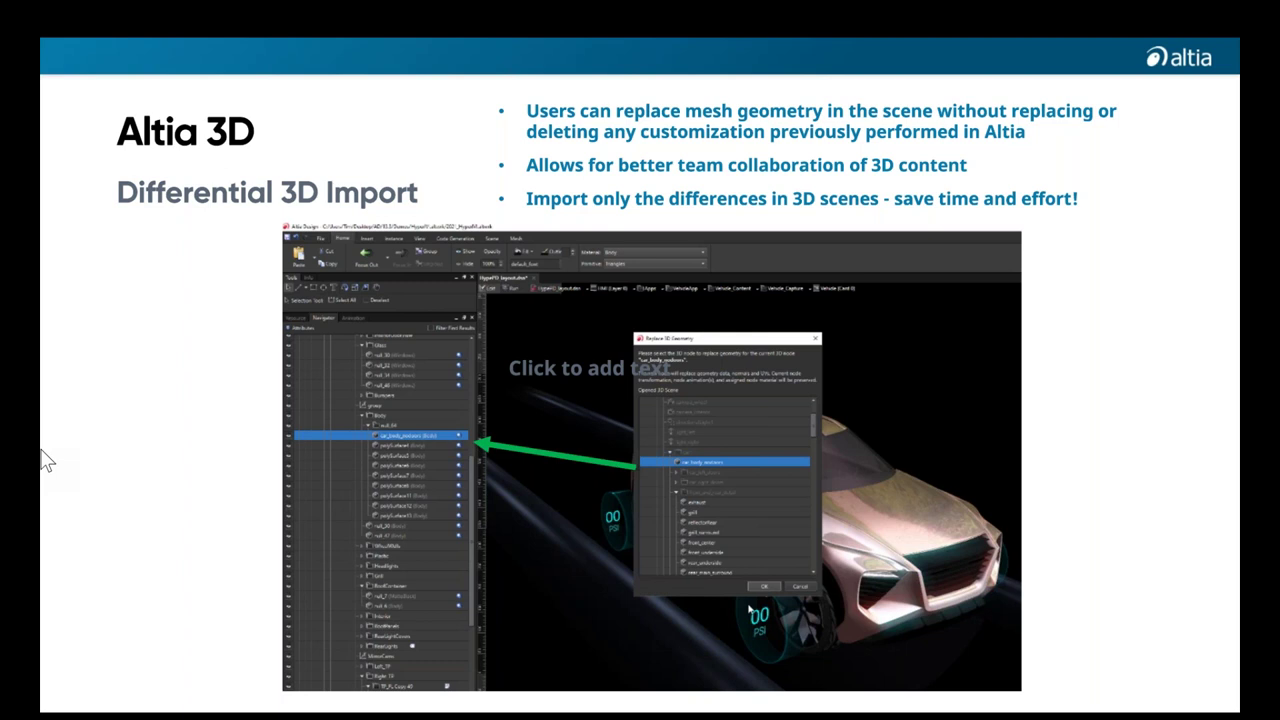
- Advance to the 'Animations – 3D Blend Animations' slide
left_click(364, 468)
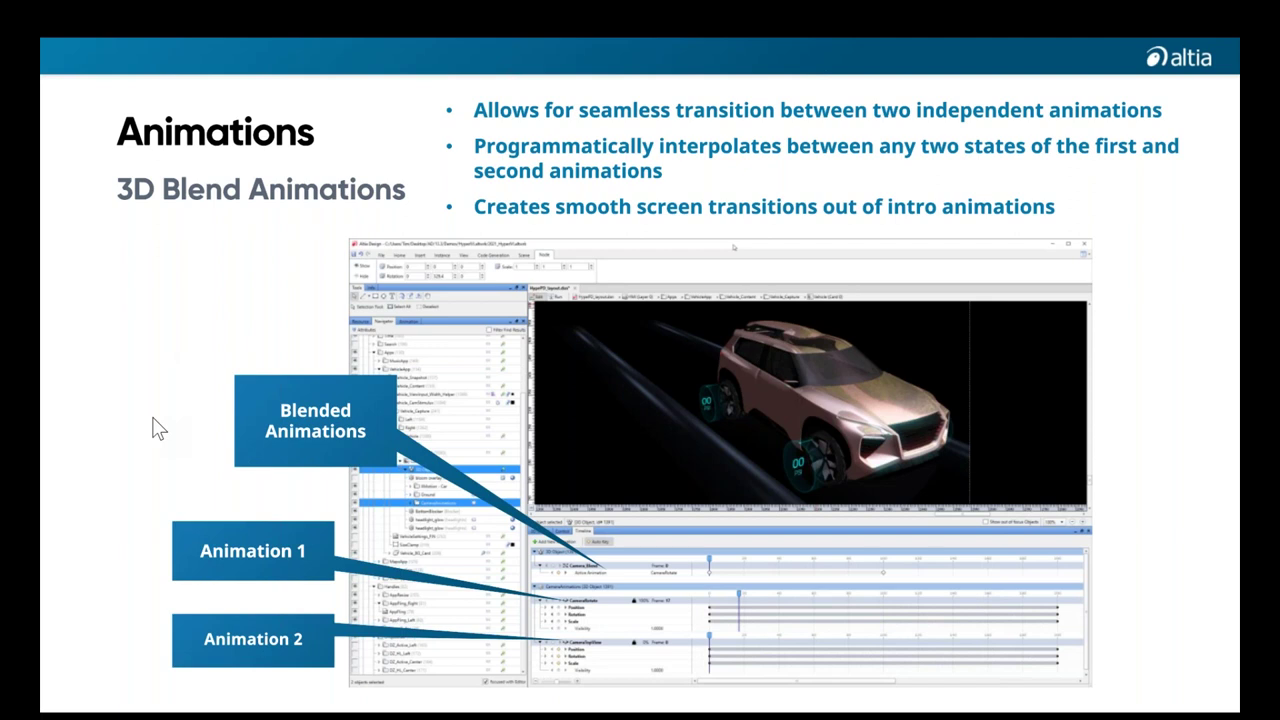
- Advance to the 'IVI Design – Responsive Layout' slide
left_click(605, 525)
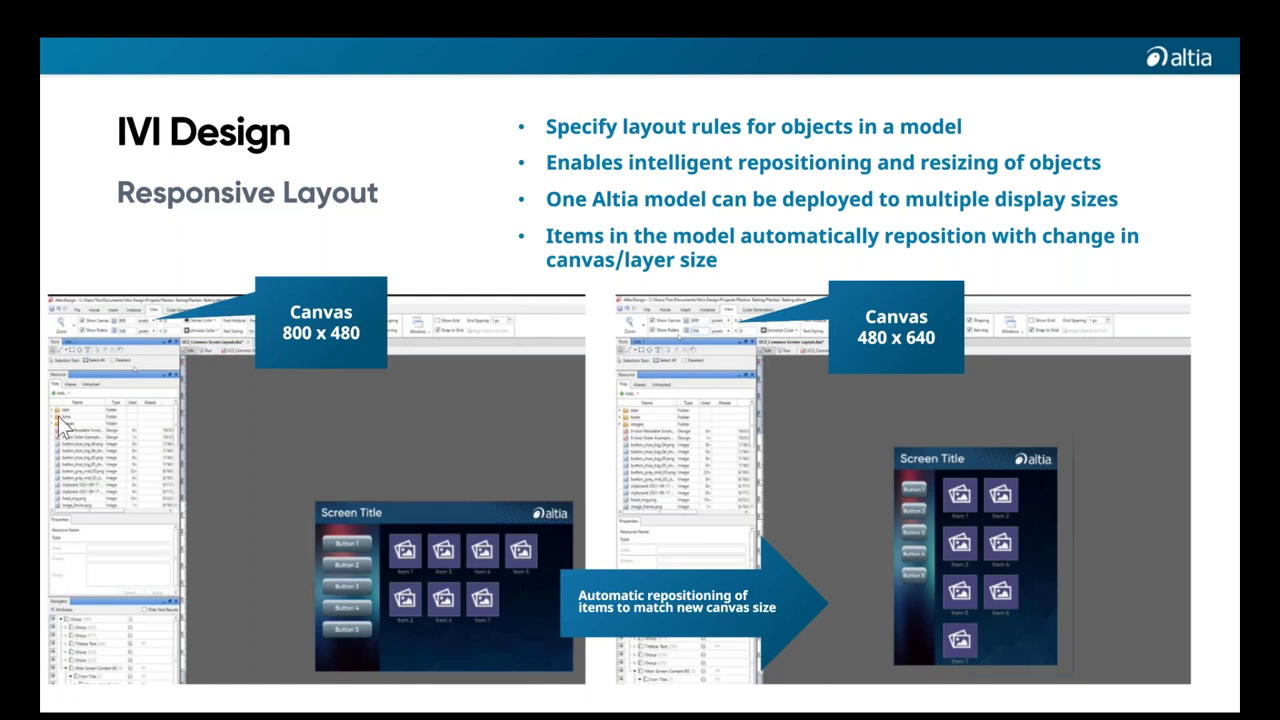
- Advance to the 'Feature Spotlight: Composite Timelines' title slide
key("Right")
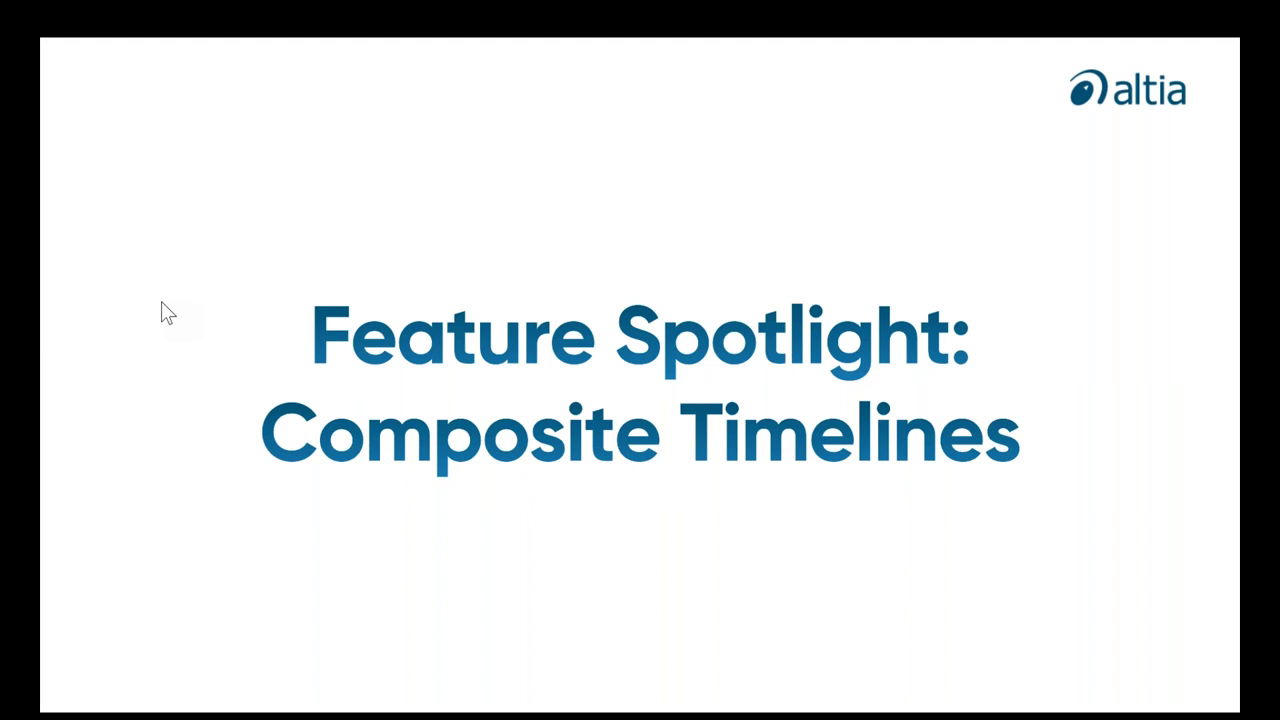
- Show the 'Animations – Composite Timelines' slide, then advance to the demo title slide
left_click(462, 517)
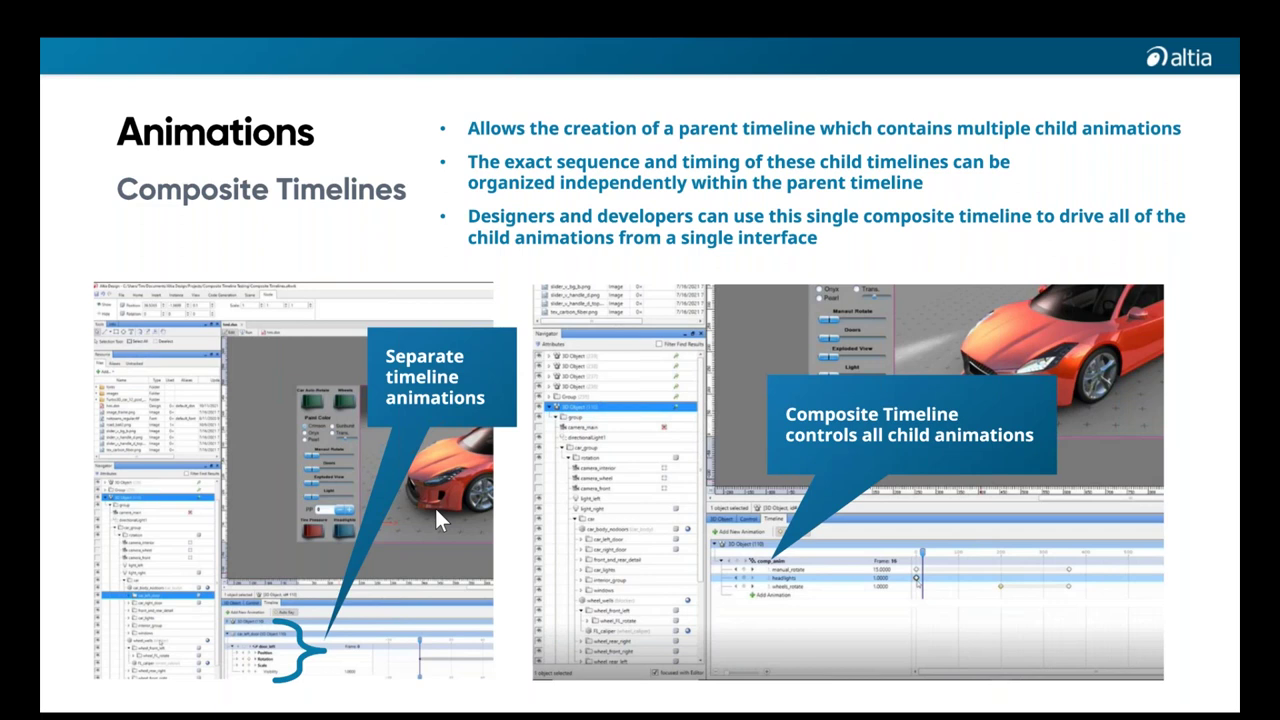
left_click(338, 590)
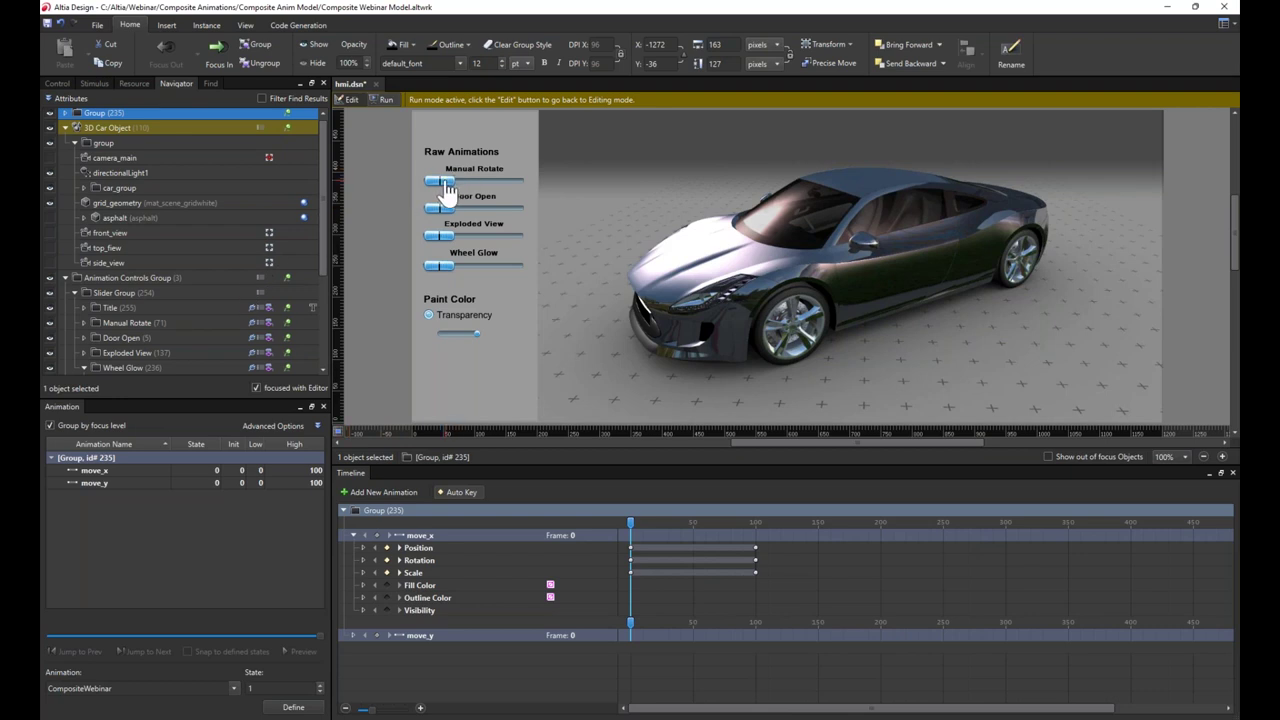
left_click_drag(443, 186, 430, 270)
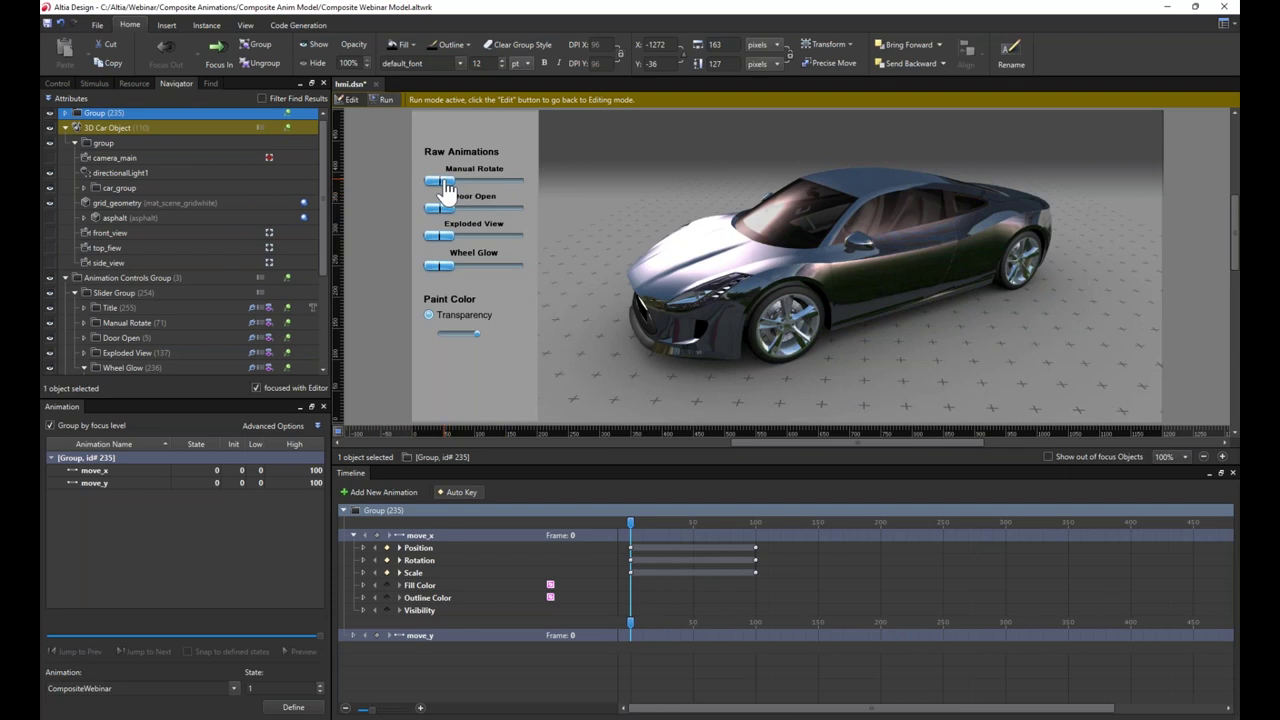
left_click_drag(447, 188, 436, 240)
- Add a Composite Animation named CompositeWebinar to the 3D Car Object
left_click(149, 131)
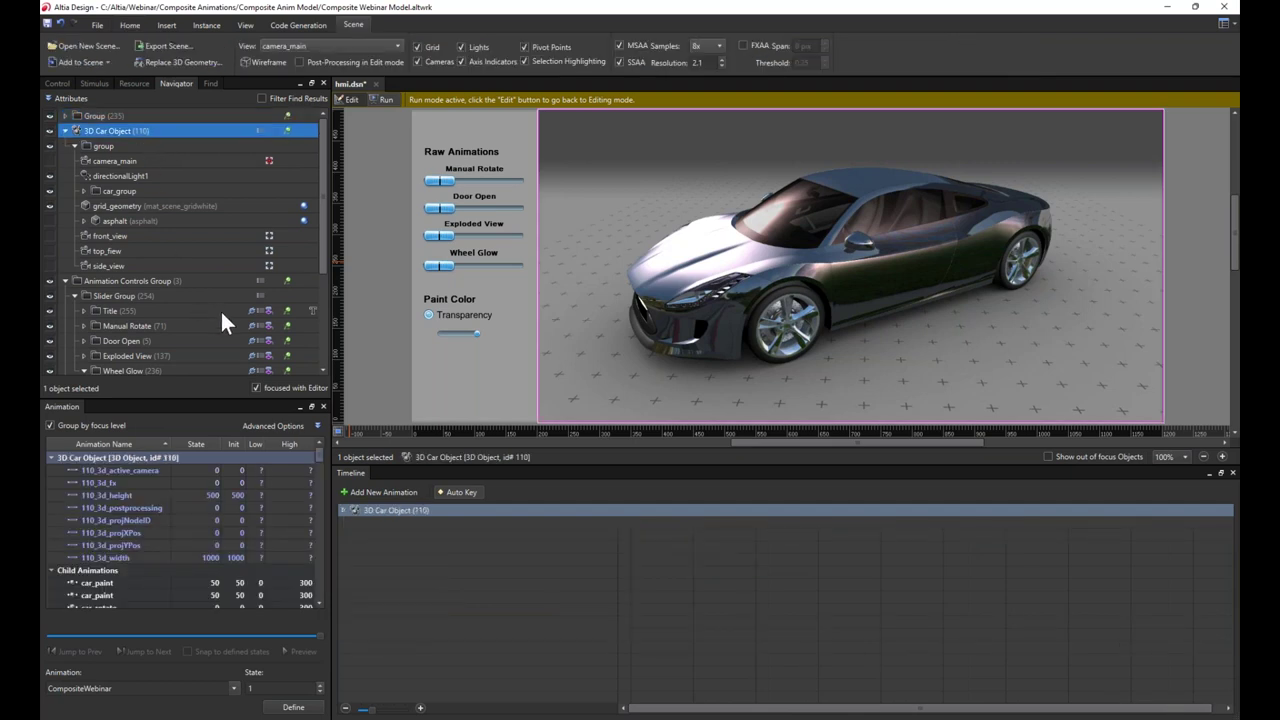
left_click(386, 492)
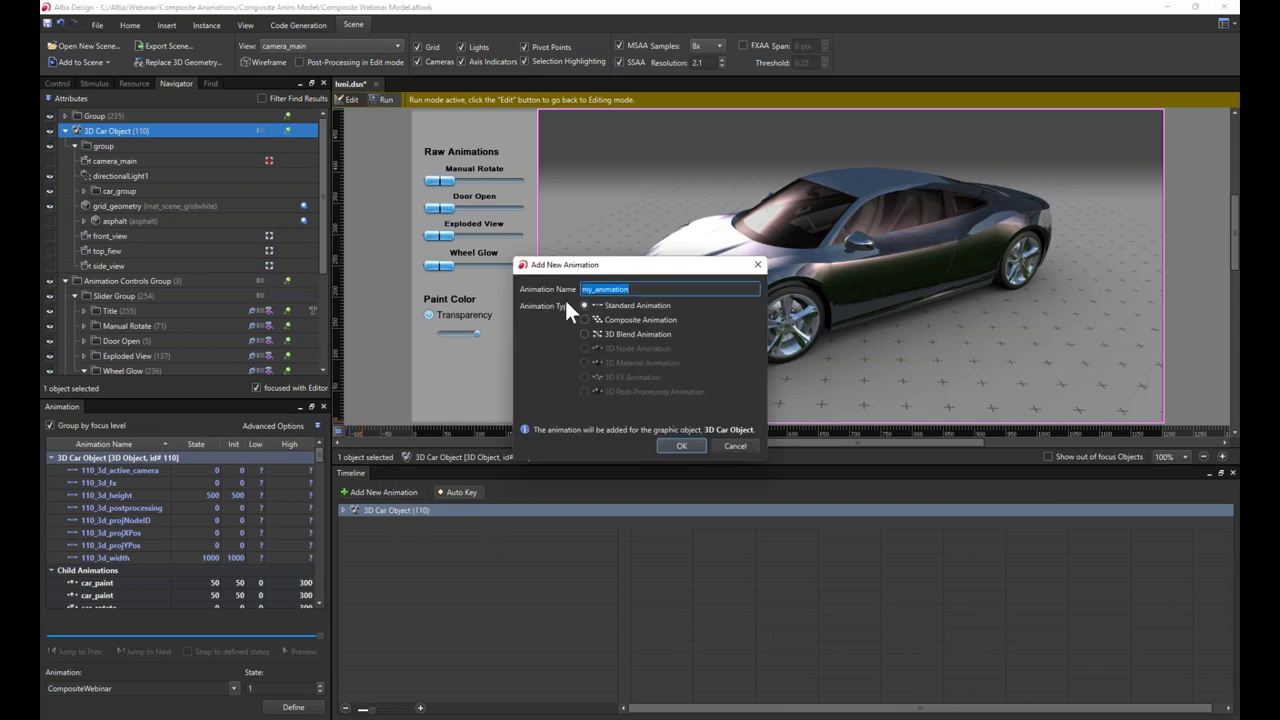
type("CompositeWev")
type("inar")
left_click(635, 321)
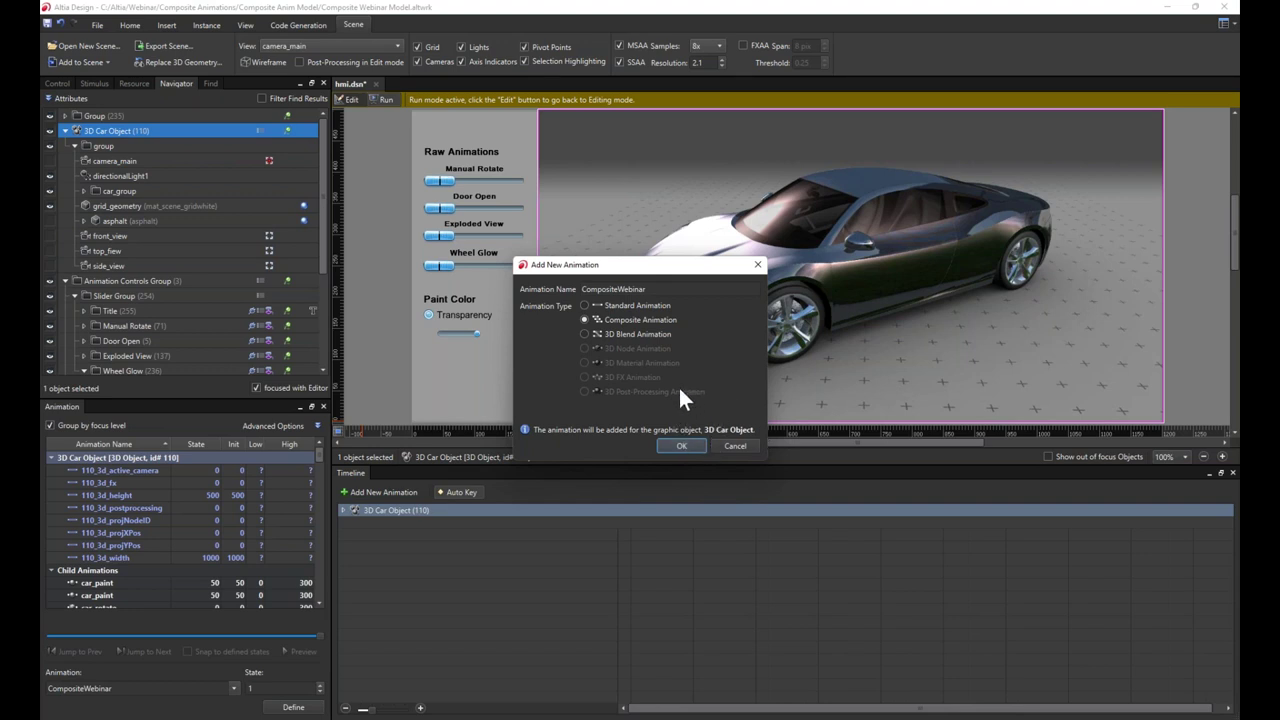
left_click(679, 444)
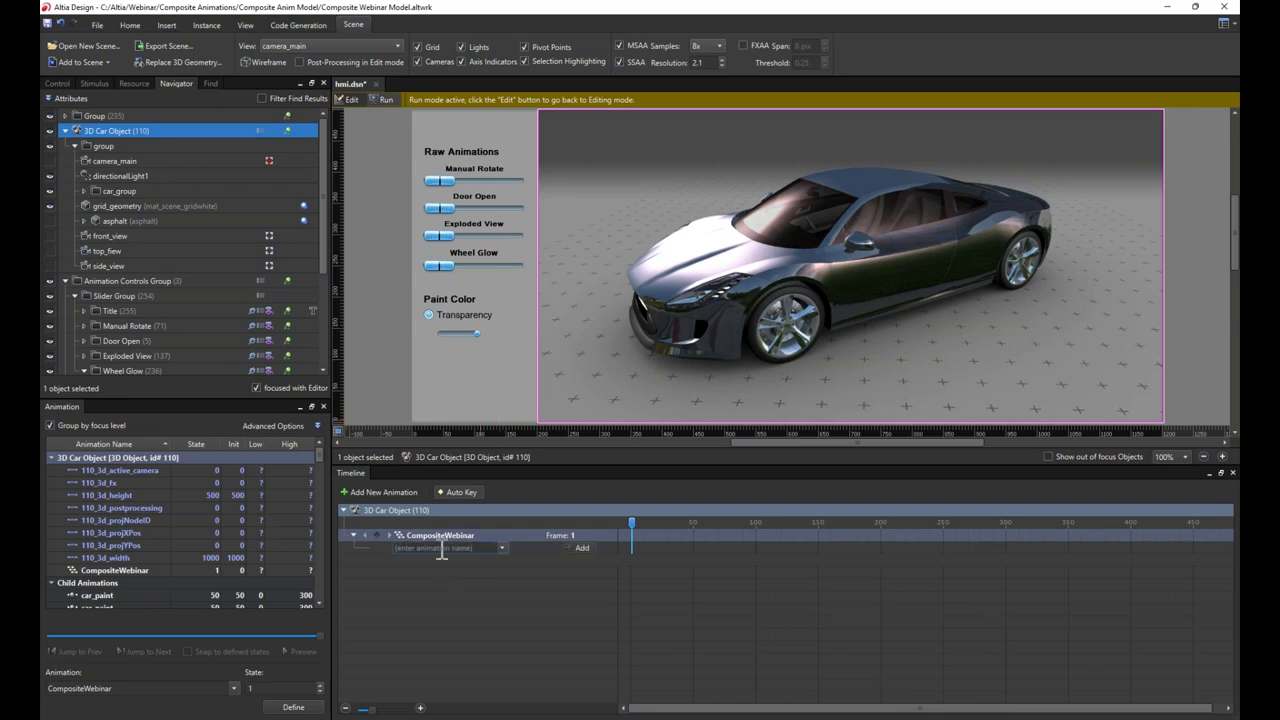
- Add a manual_rotate track, move its end key from frame 360 to 200, and preview
type("manual_rotate")
key("Return")
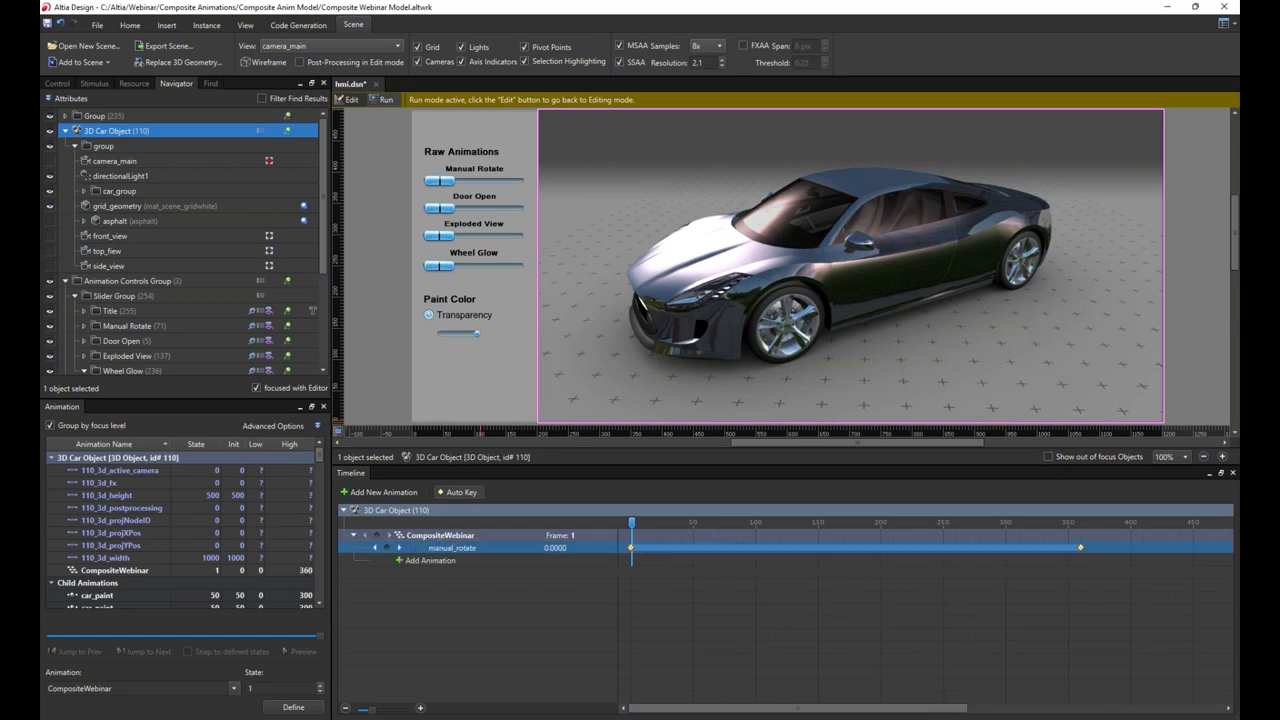
left_click(713, 568)
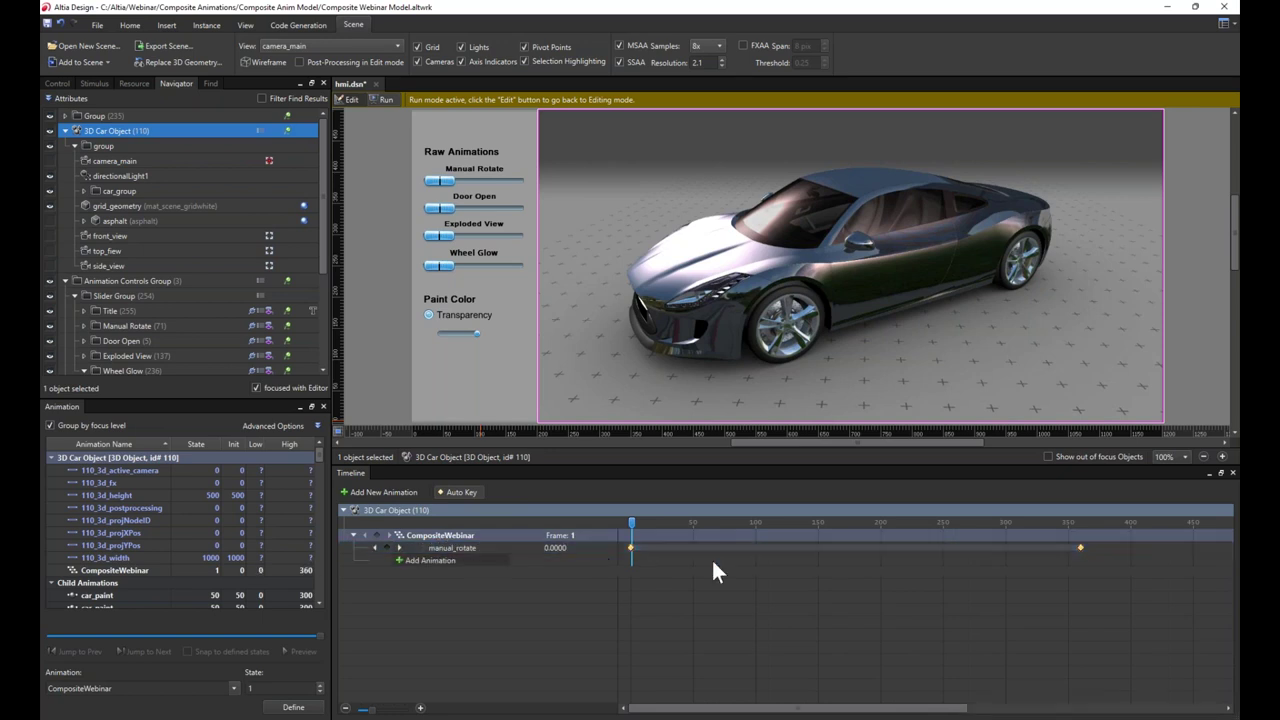
left_click(630, 558)
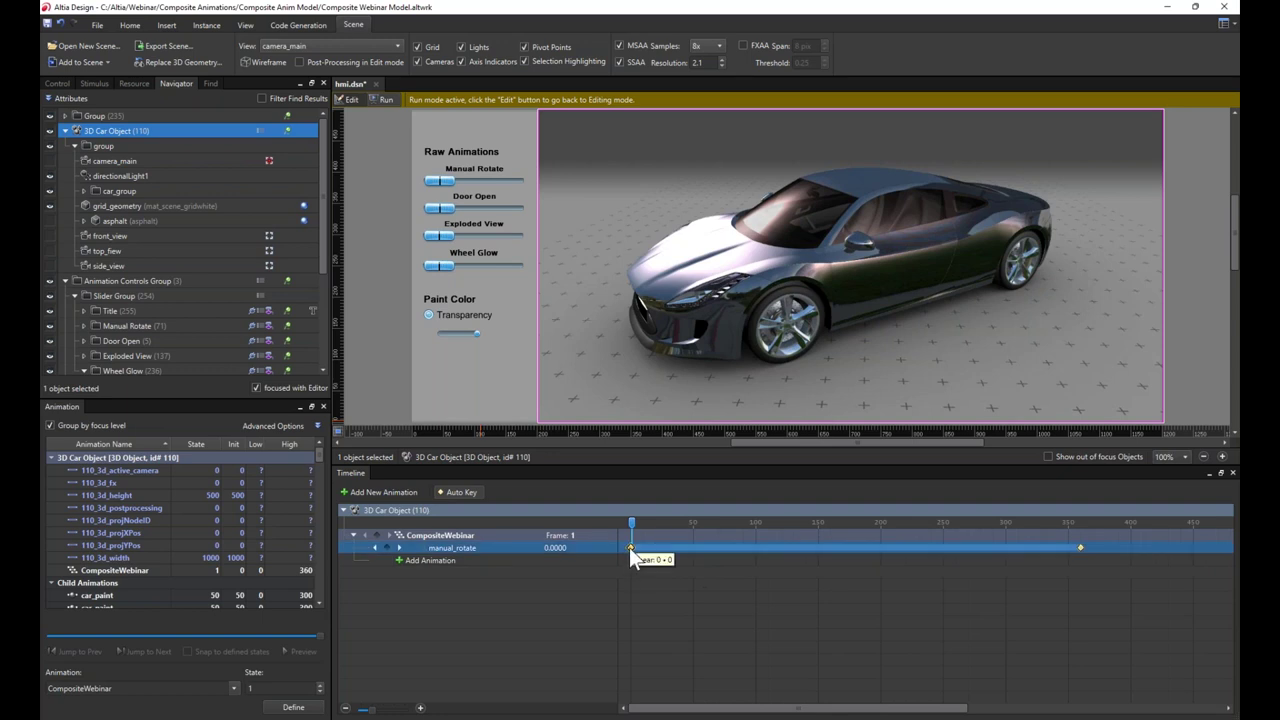
left_click(1080, 548)
left_click_drag(1081, 545, 881, 550)
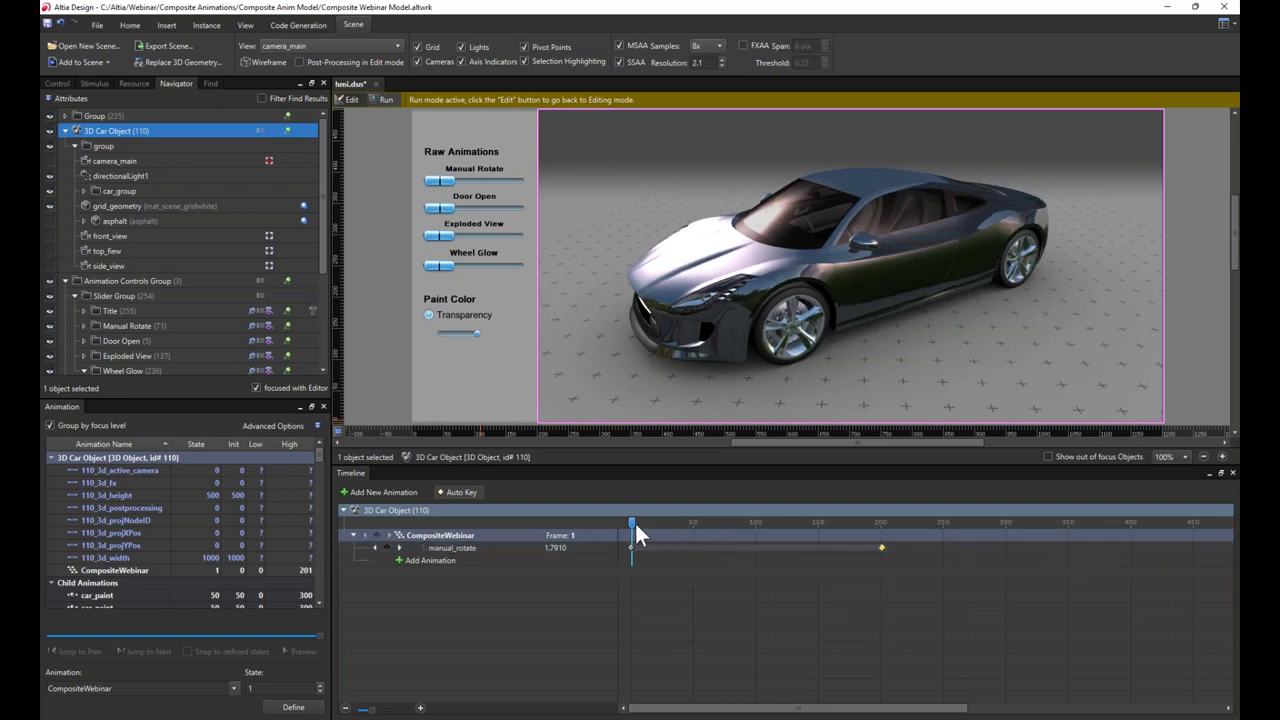
left_click_drag(627, 518, 629, 549)
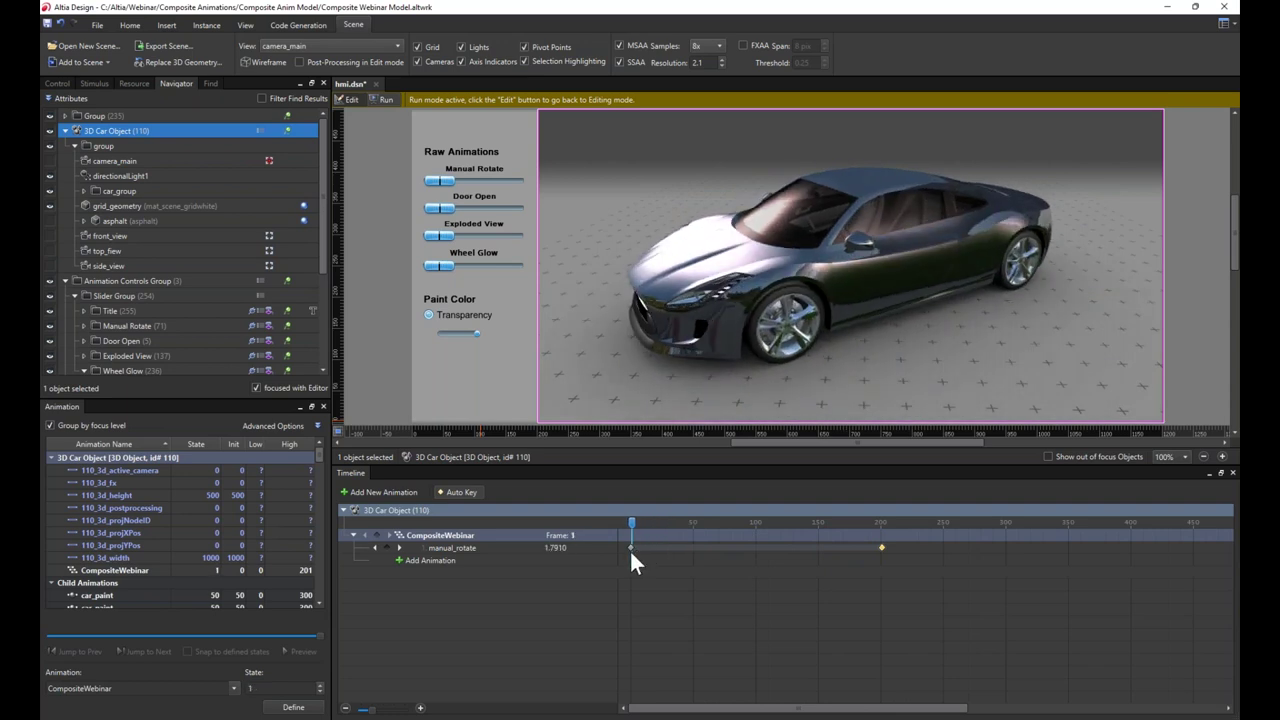
- Add a door_open track and move its end keyframe to about frame 53
left_click(425, 562)
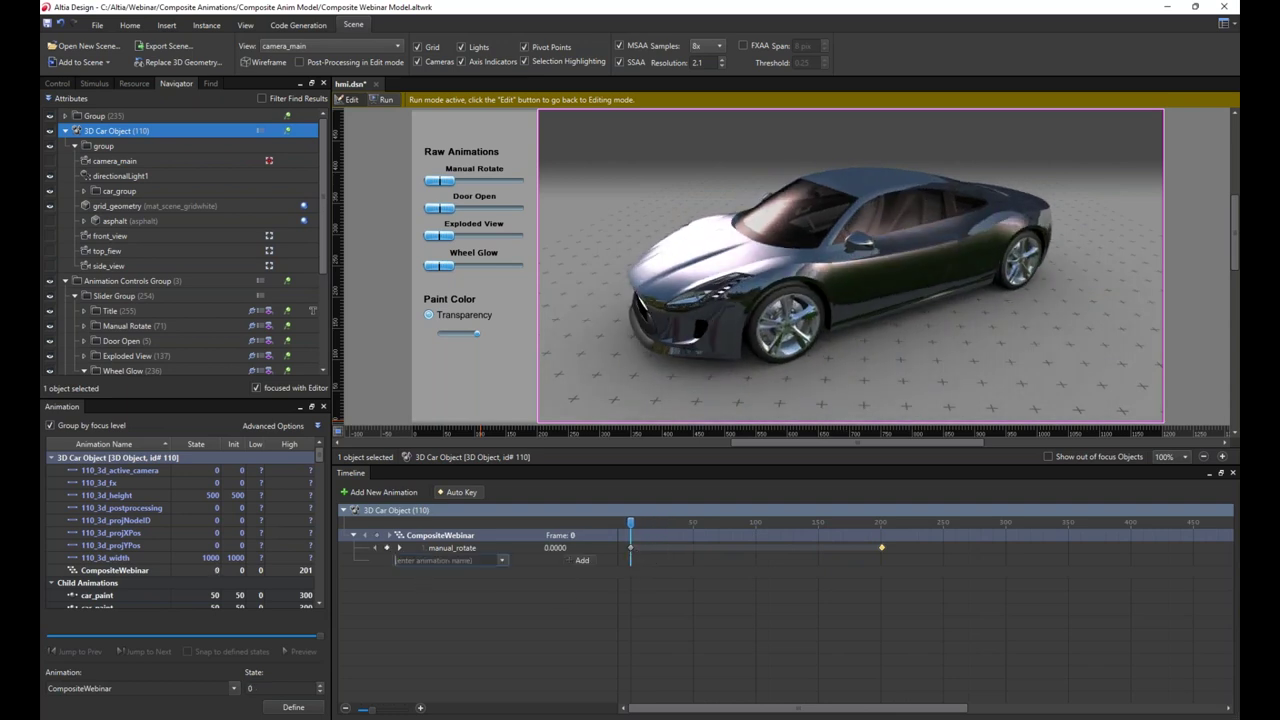
type("door_open")
key("Return")
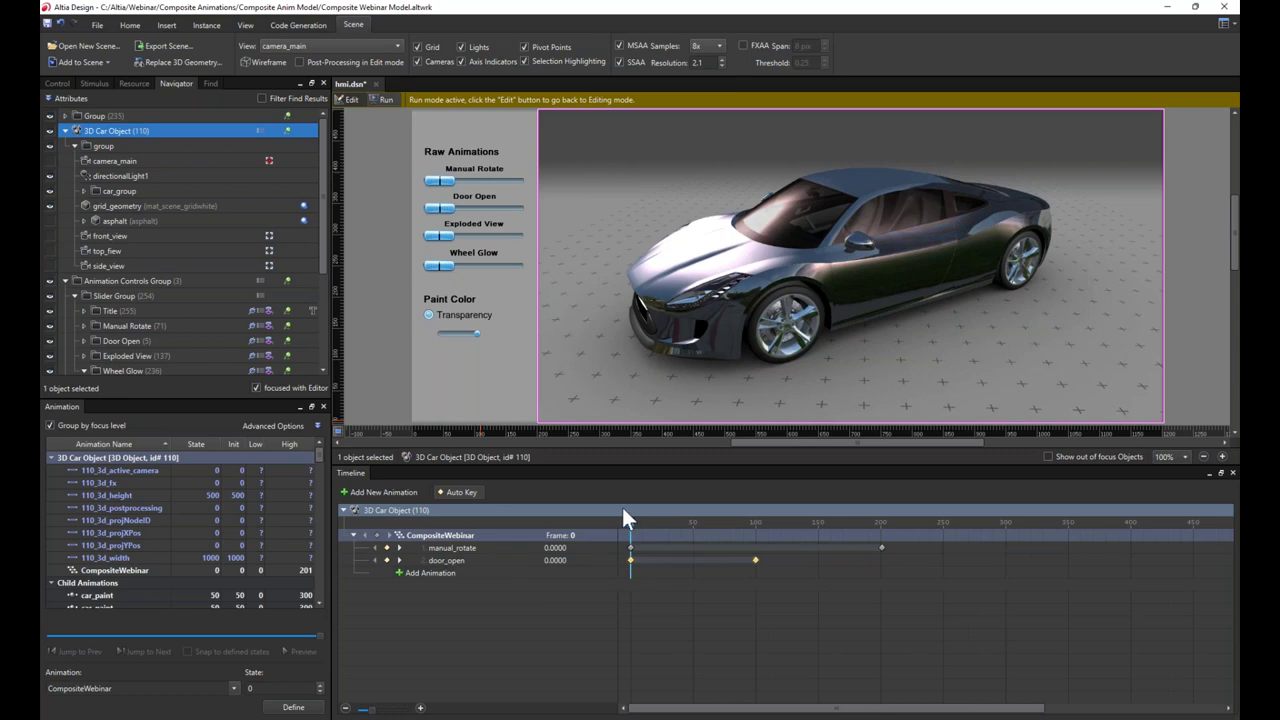
left_click(755, 560)
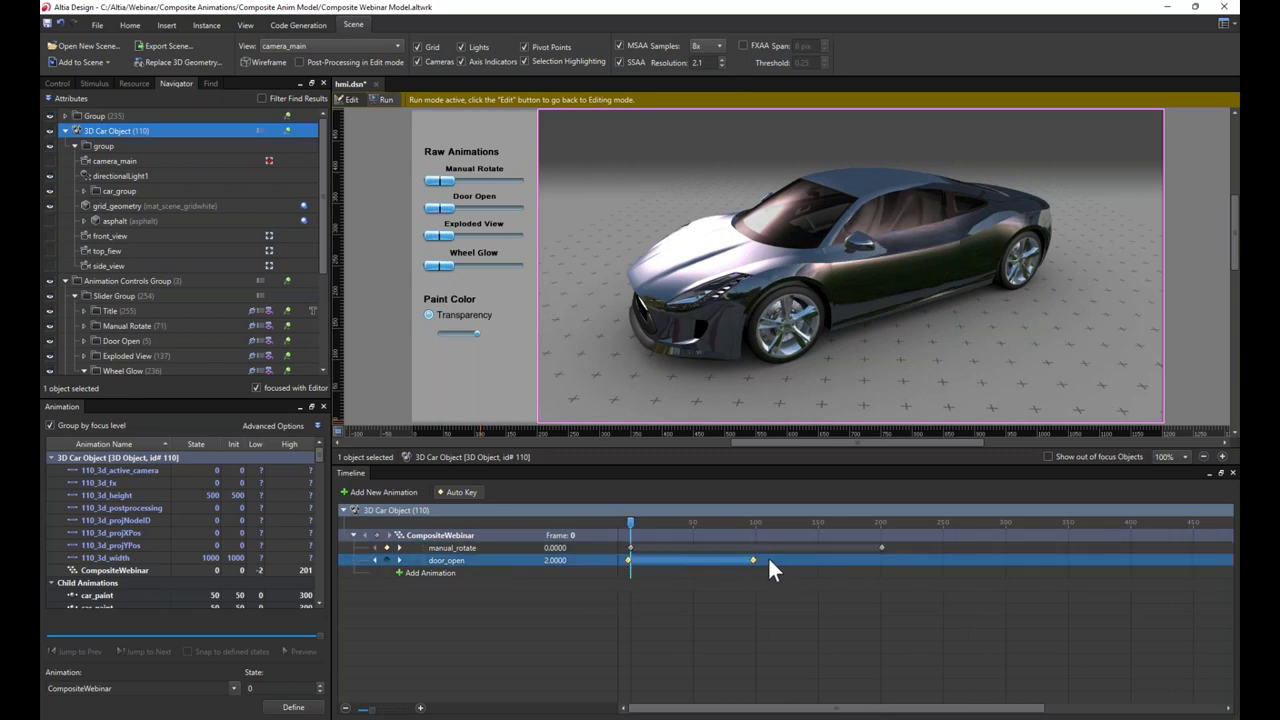
left_click(631, 558)
left_click(756, 560)
left_click_drag(754, 560, 693, 560)
left_click_drag(630, 520, 755, 534)
- Set door_open's value at frame 100 to 0 so the doors close, then preview
left_click(748, 558)
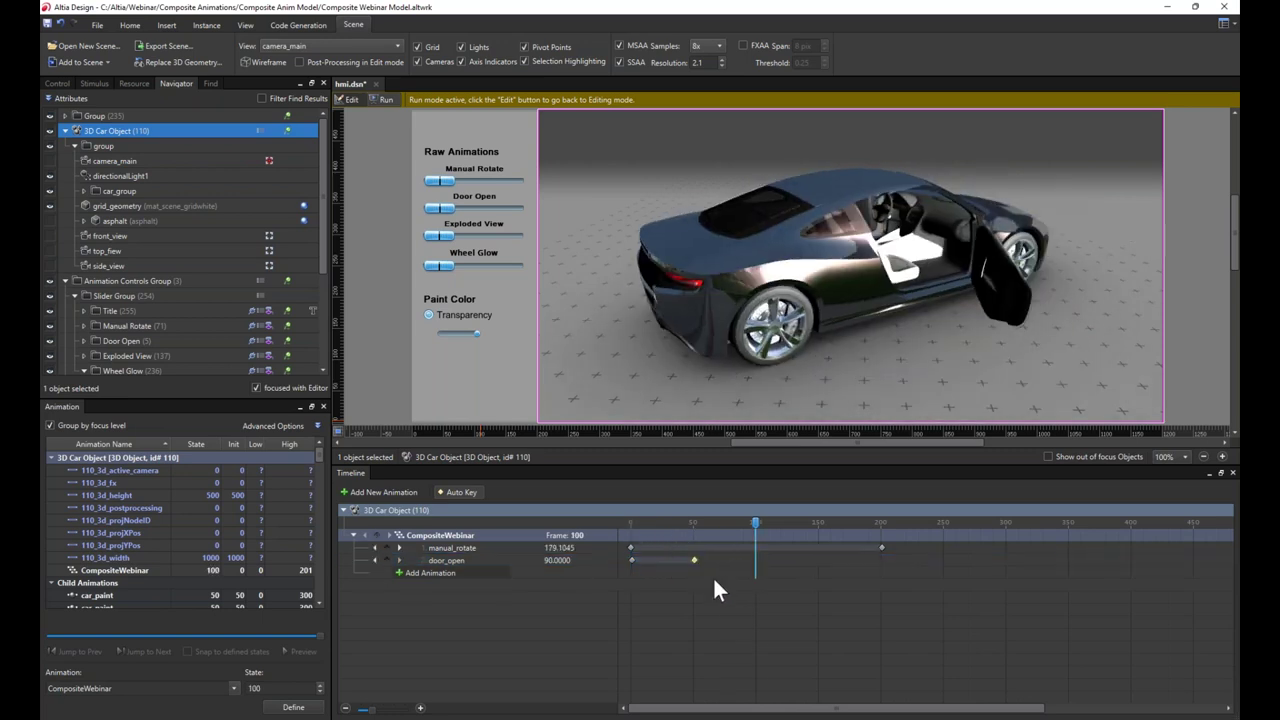
double_click(561, 560)
type("0")
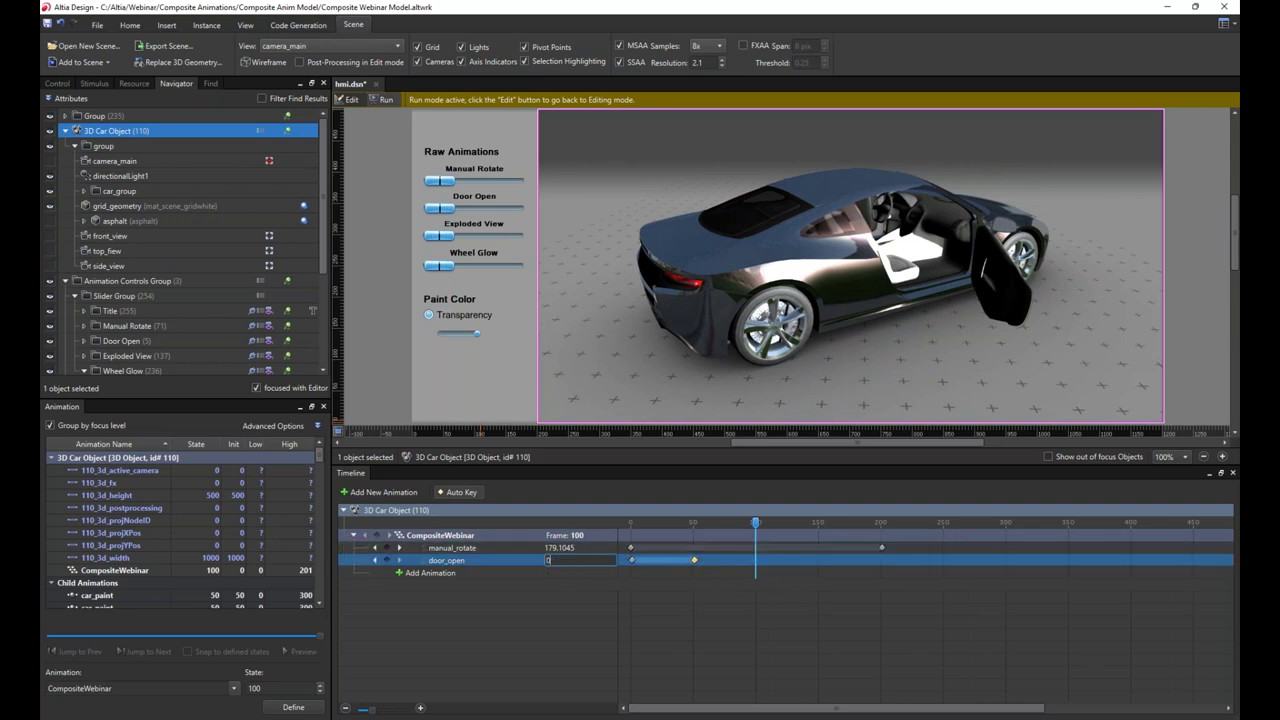
key("Return")
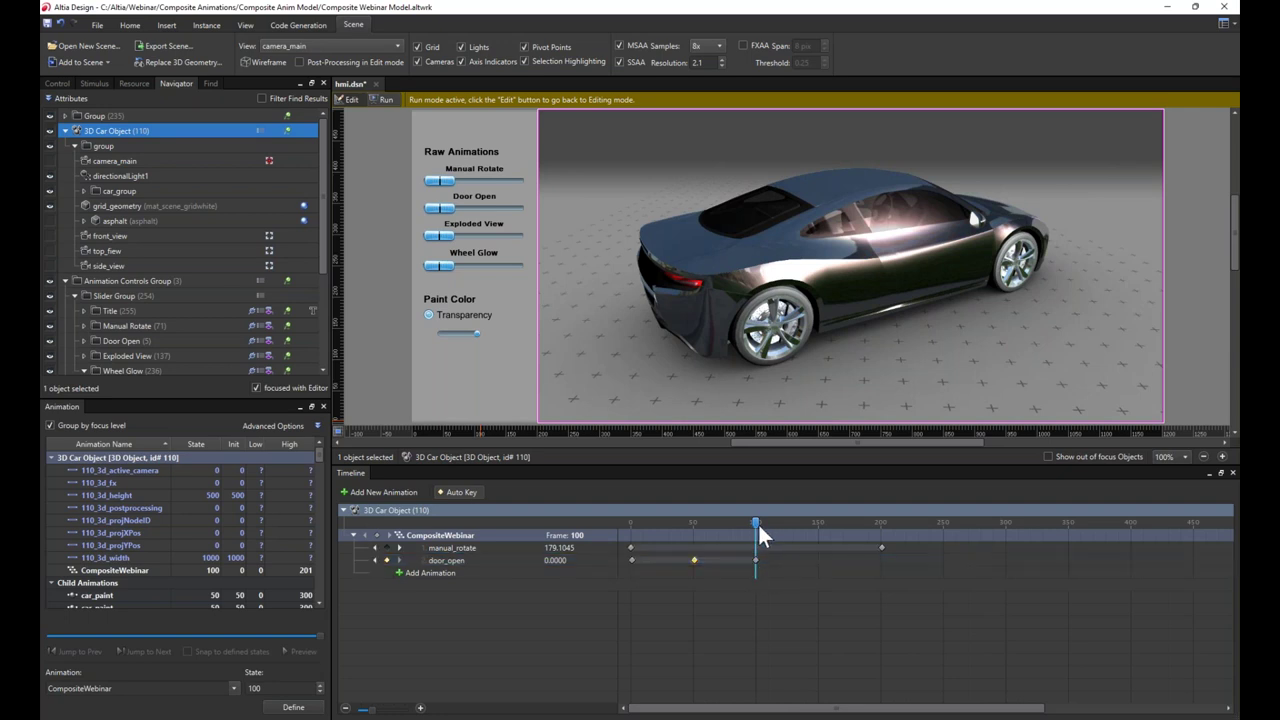
left_click_drag(755, 523, 632, 538)
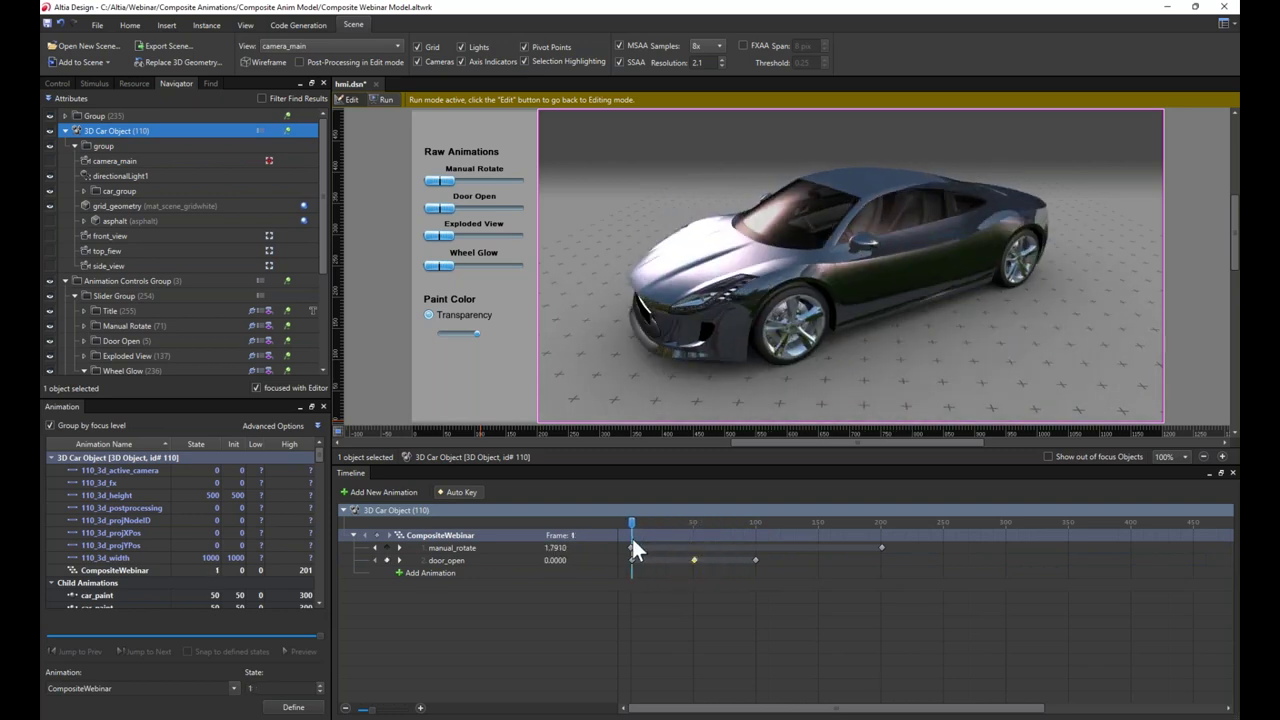
- Add exploded_view as a third track, accepting the default source object
left_click(428, 573)
type("exploded_view")
key("Return")
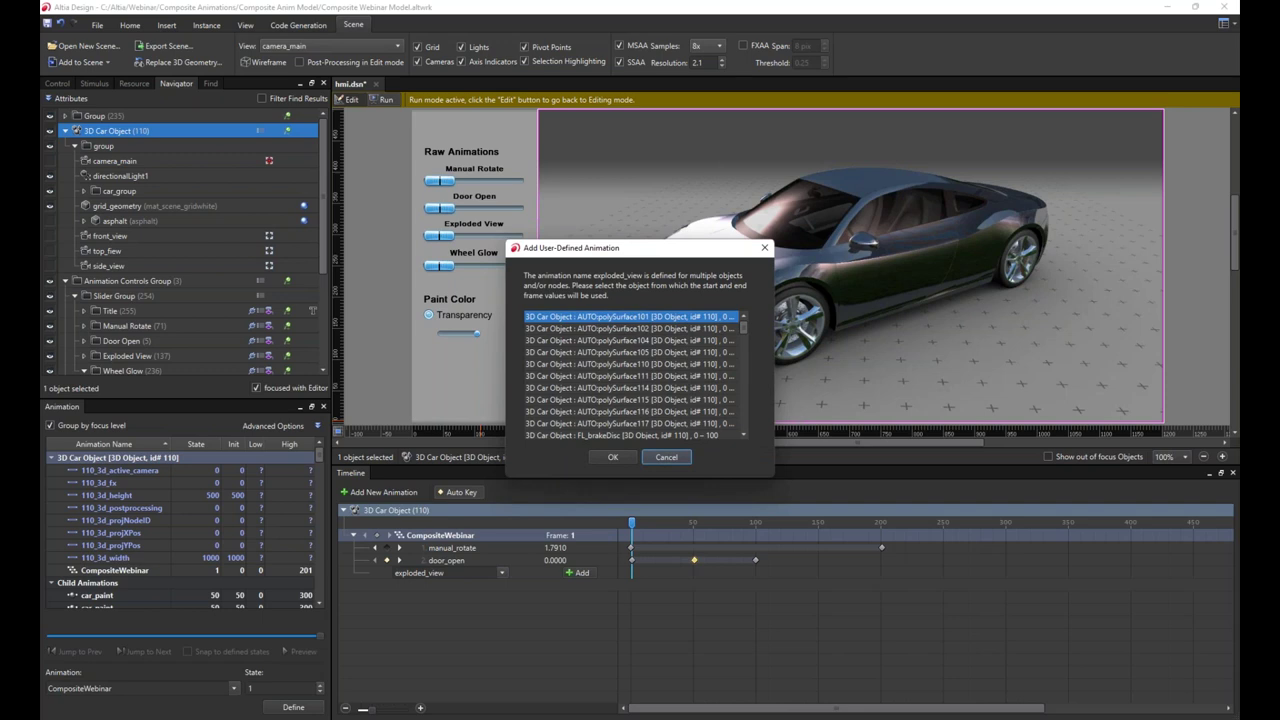
left_click(605, 448)
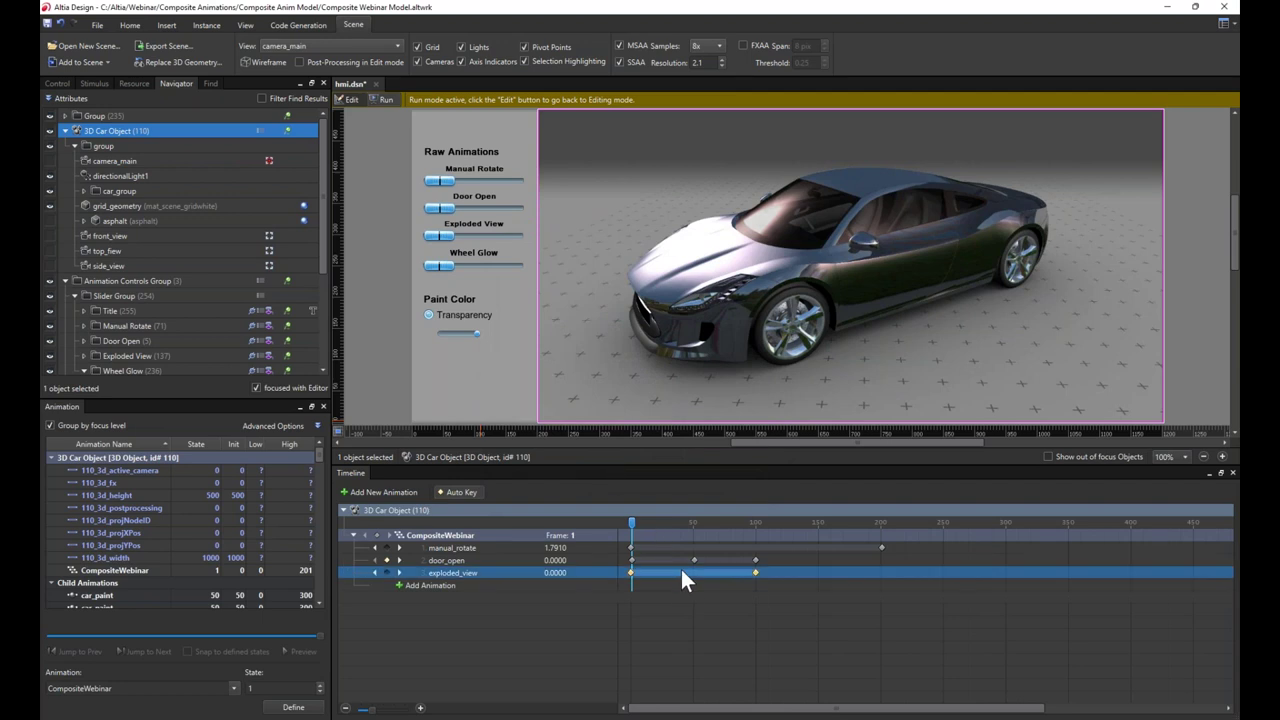
- Drag exploded_view's first keyframe to about frame 50 and preview the combined animation
left_click(680, 606)
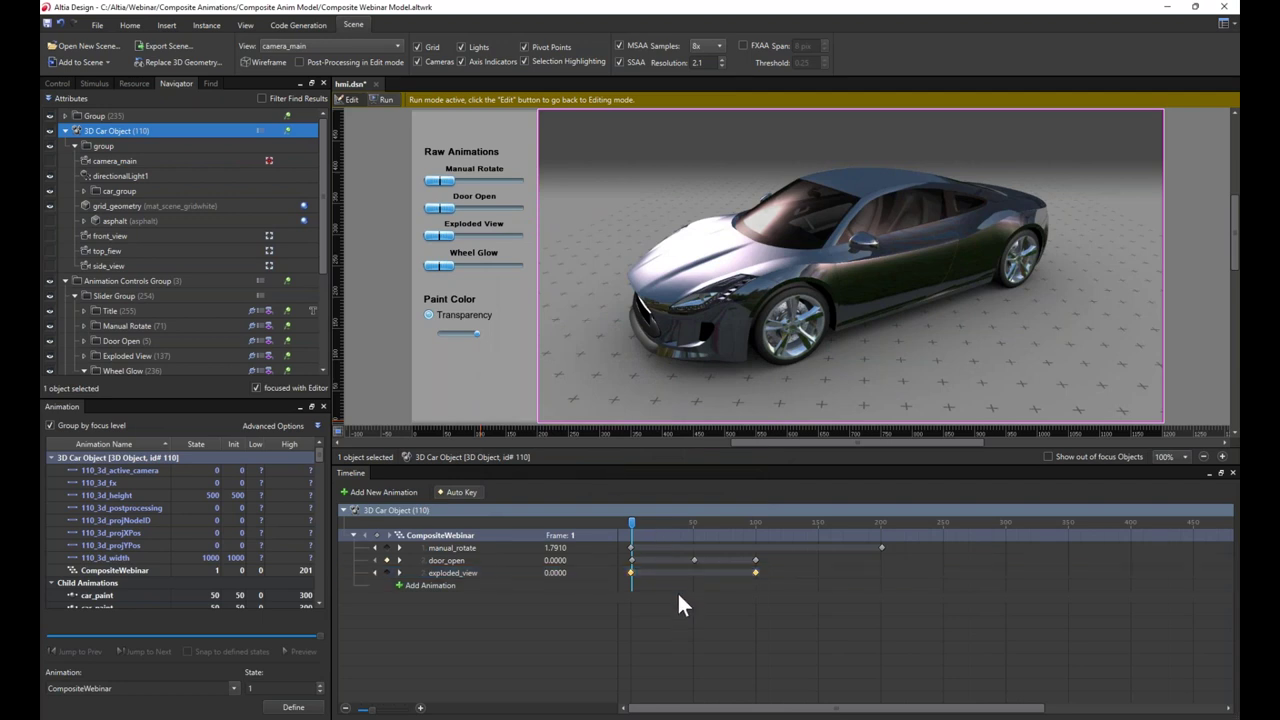
left_click(675, 572)
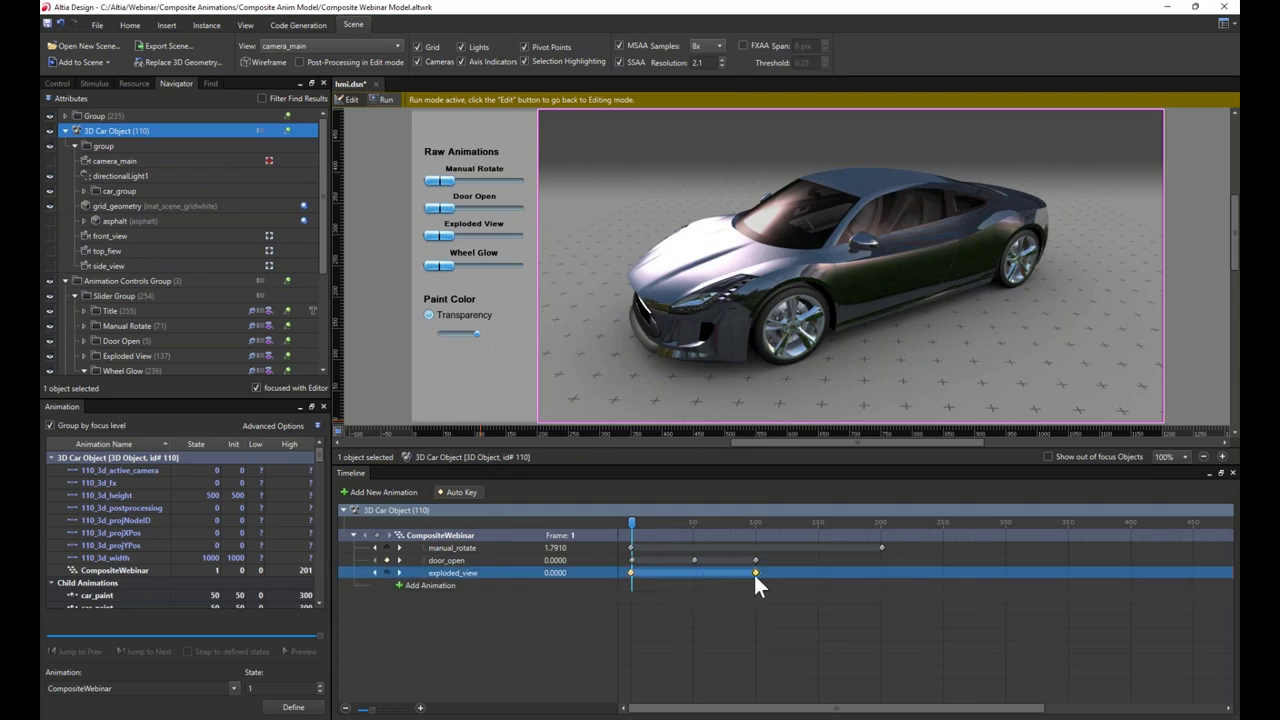
left_click_drag(630, 572, 755, 574)
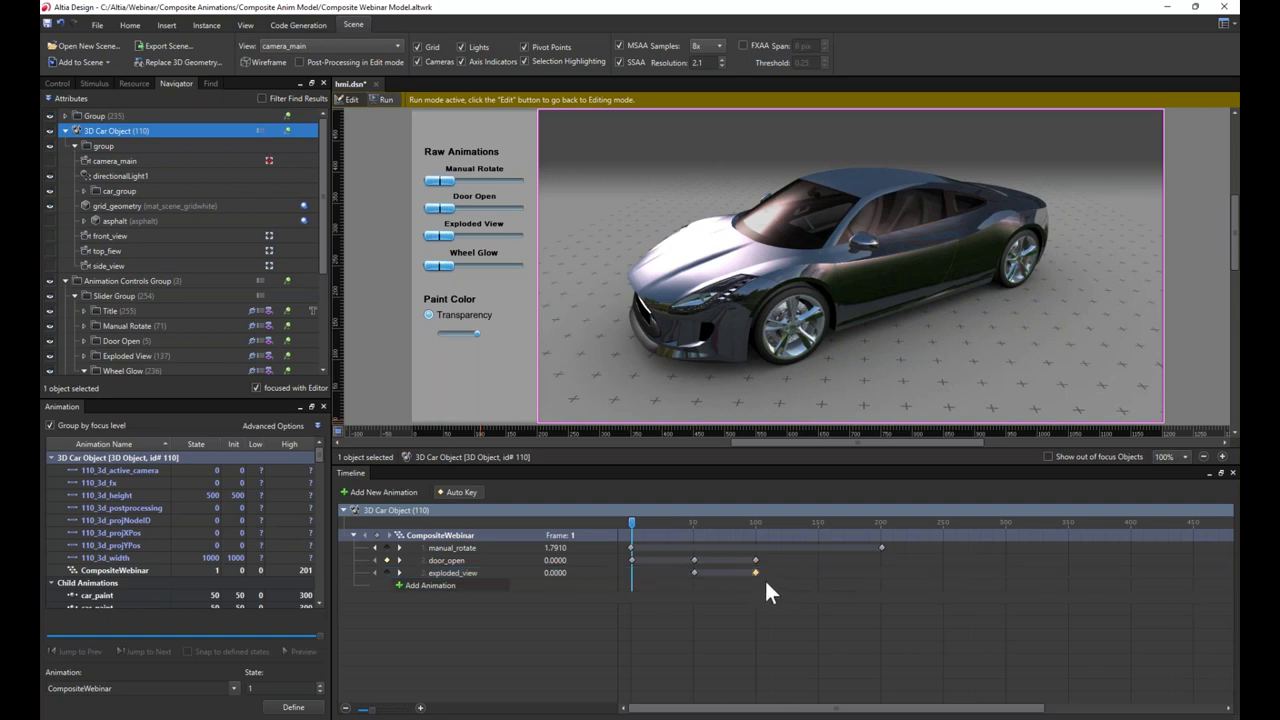
left_click_drag(633, 525, 817, 548)
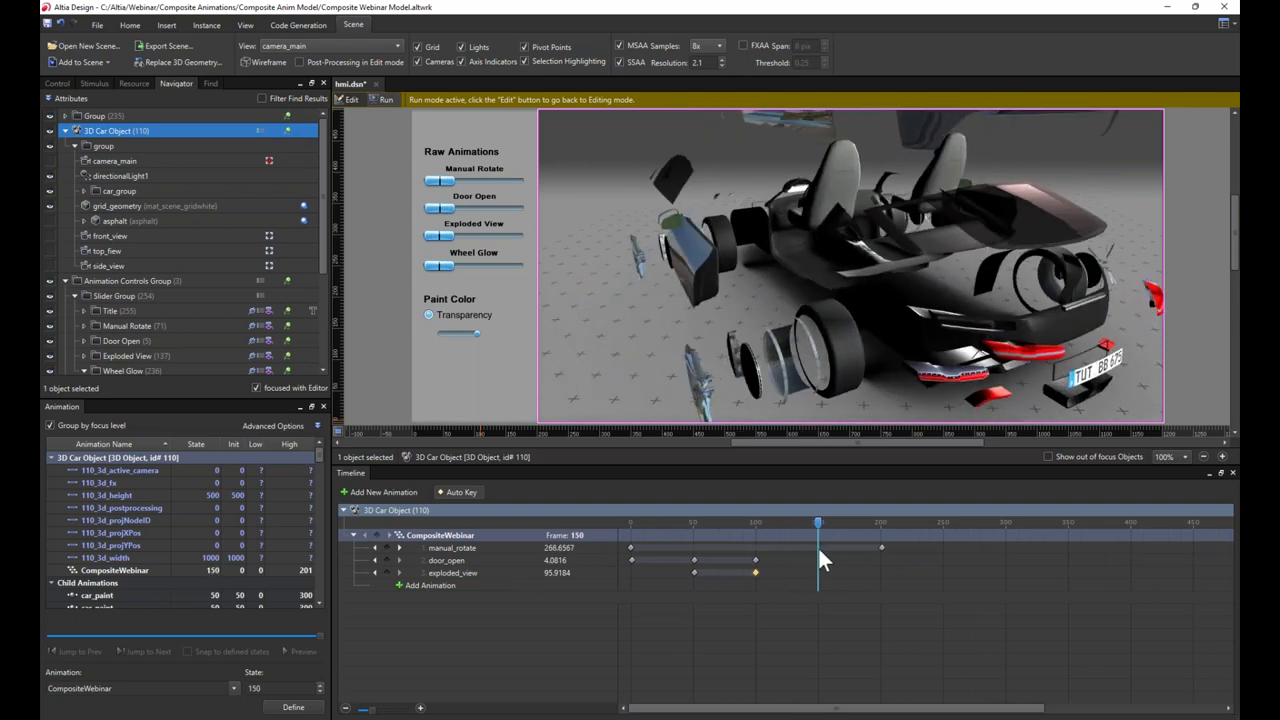
- Key exploded_view back to 0 at frame 150 and preview the result
left_click(572, 572)
double_click(570, 570)
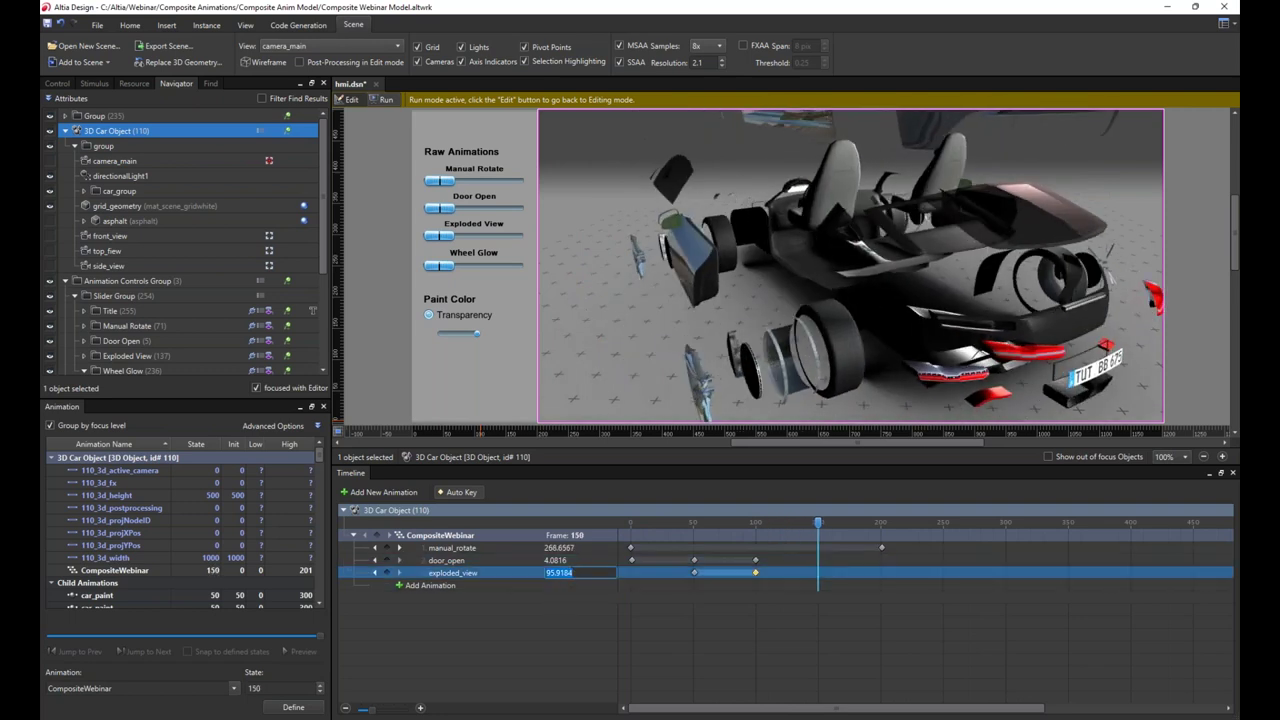
type("0")
key("Return")
left_click_drag(820, 521, 614, 528)
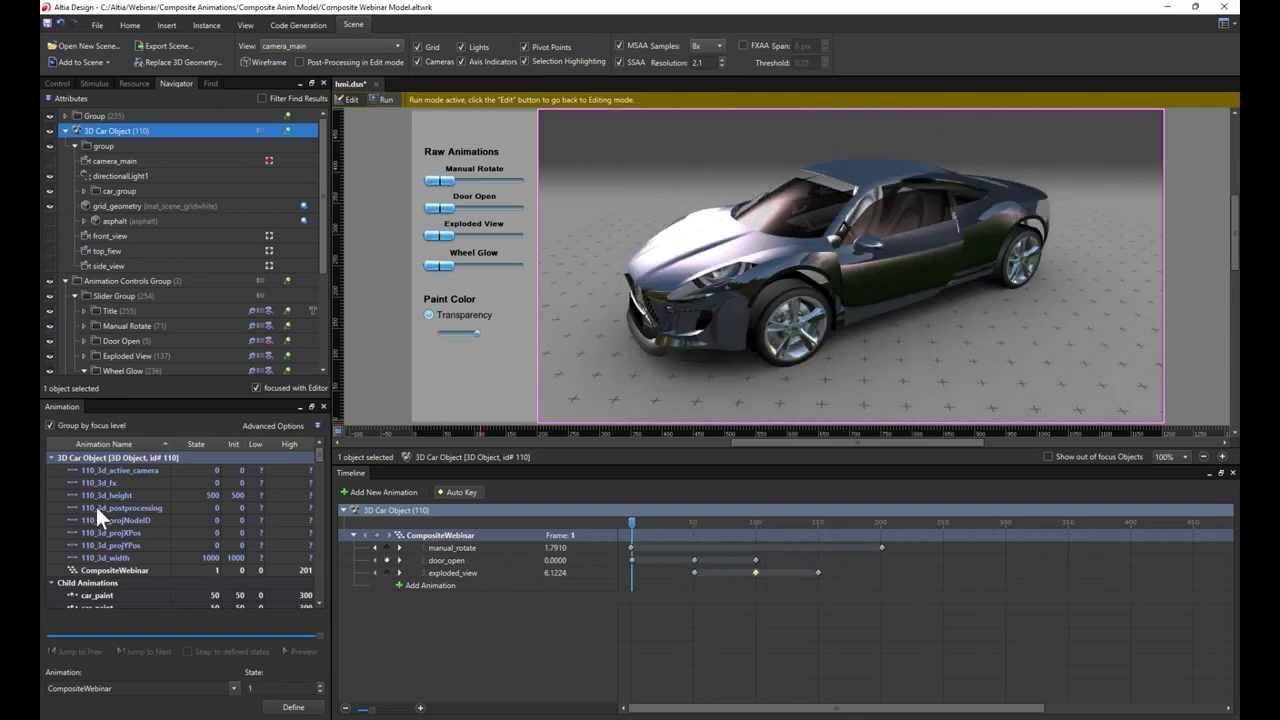
- Add wheel_glow to the composite, move its keyframes toward frames 155–200, then preview
left_click(430, 586)
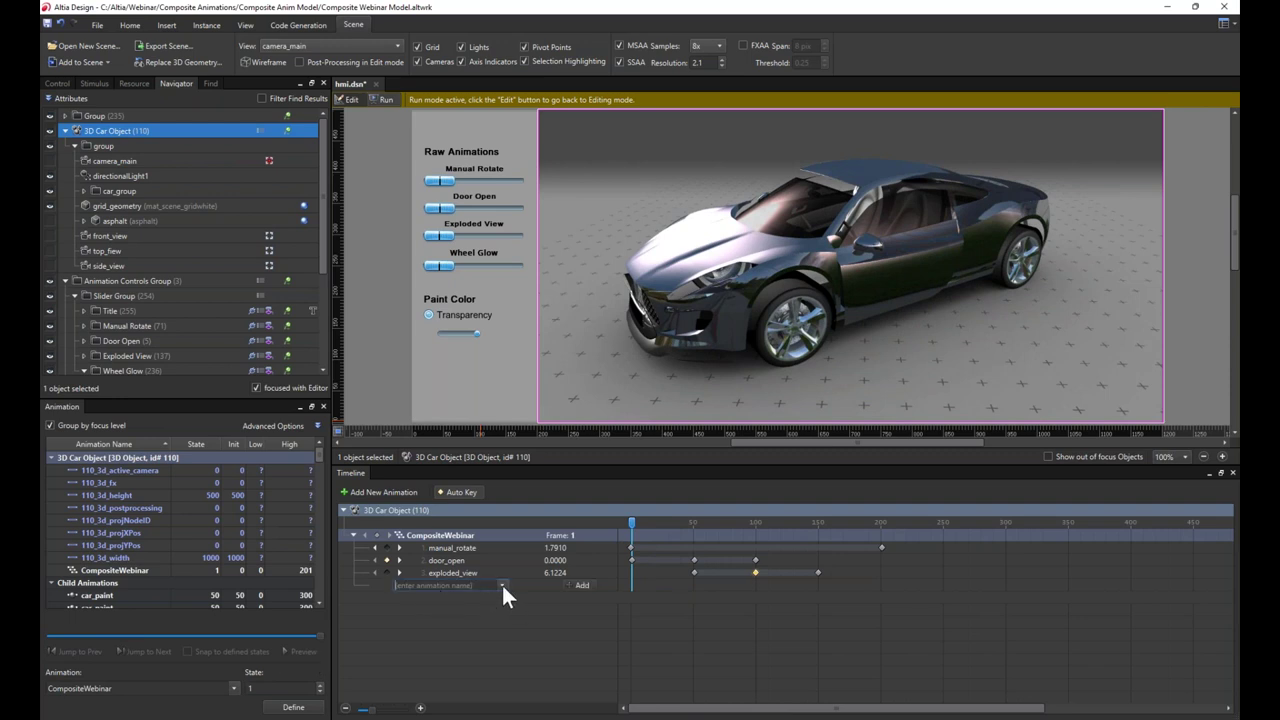
left_click(501, 583)
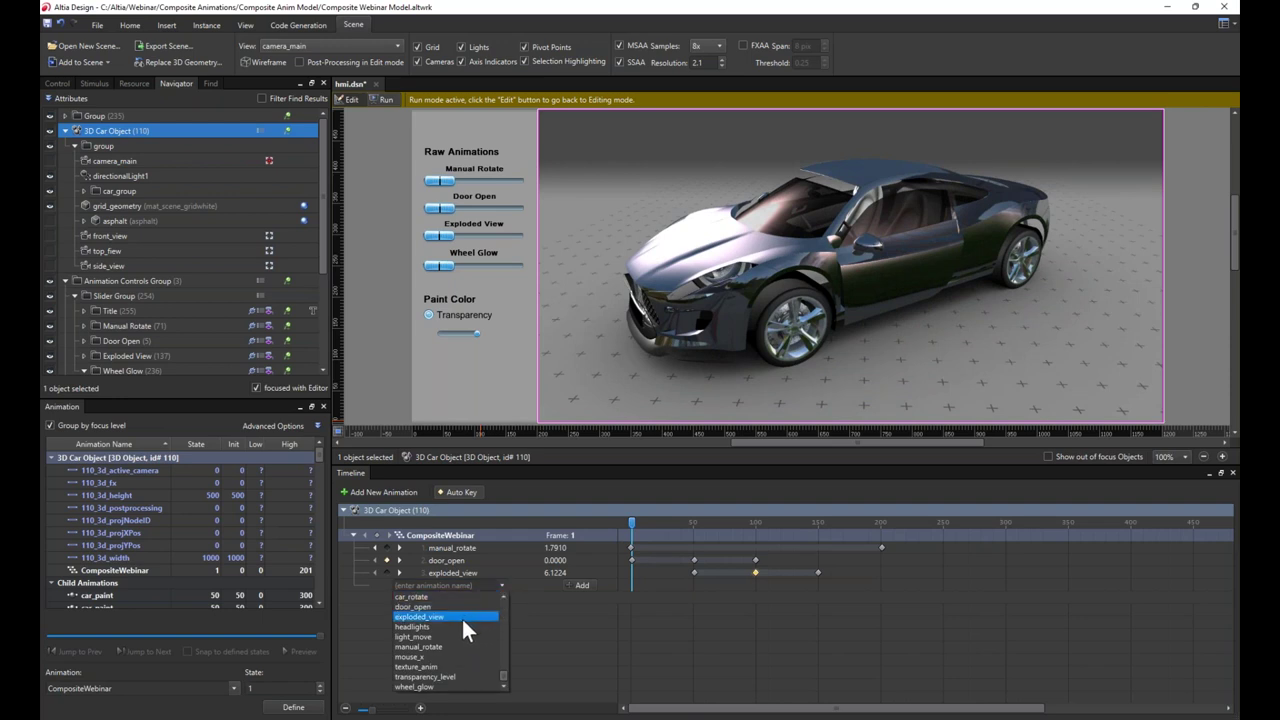
left_click(436, 688)
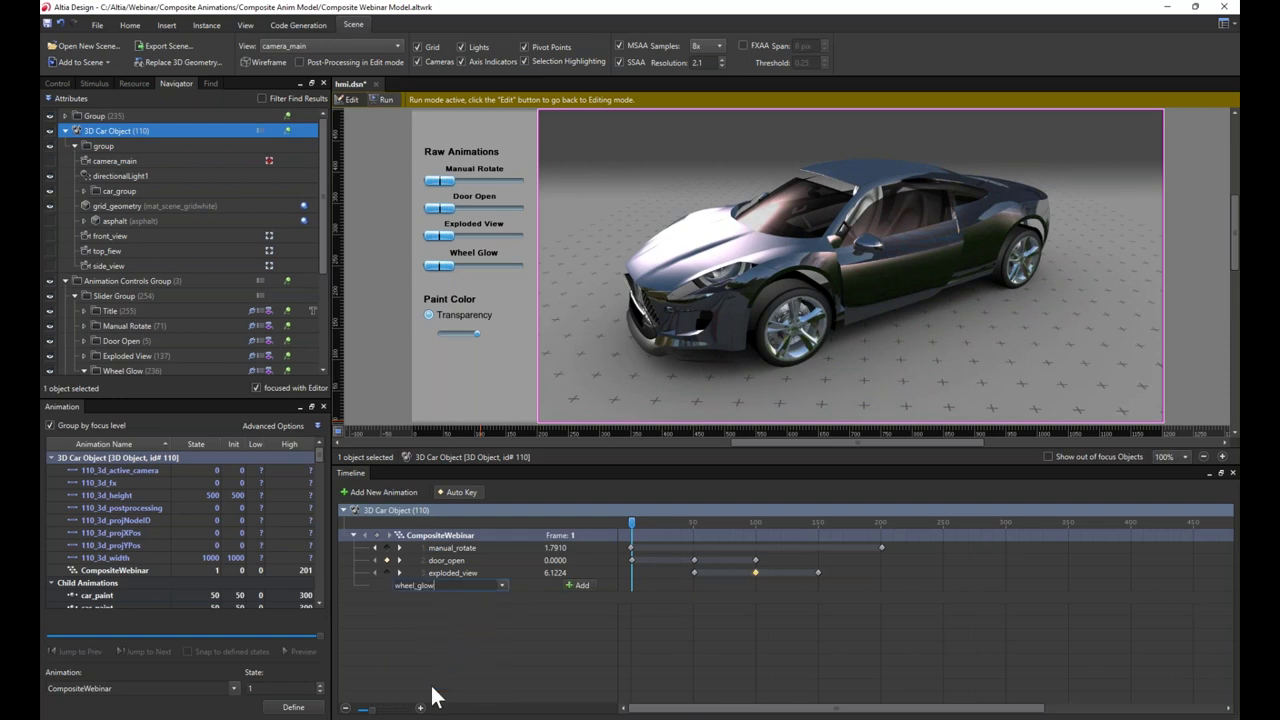
left_click(579, 585)
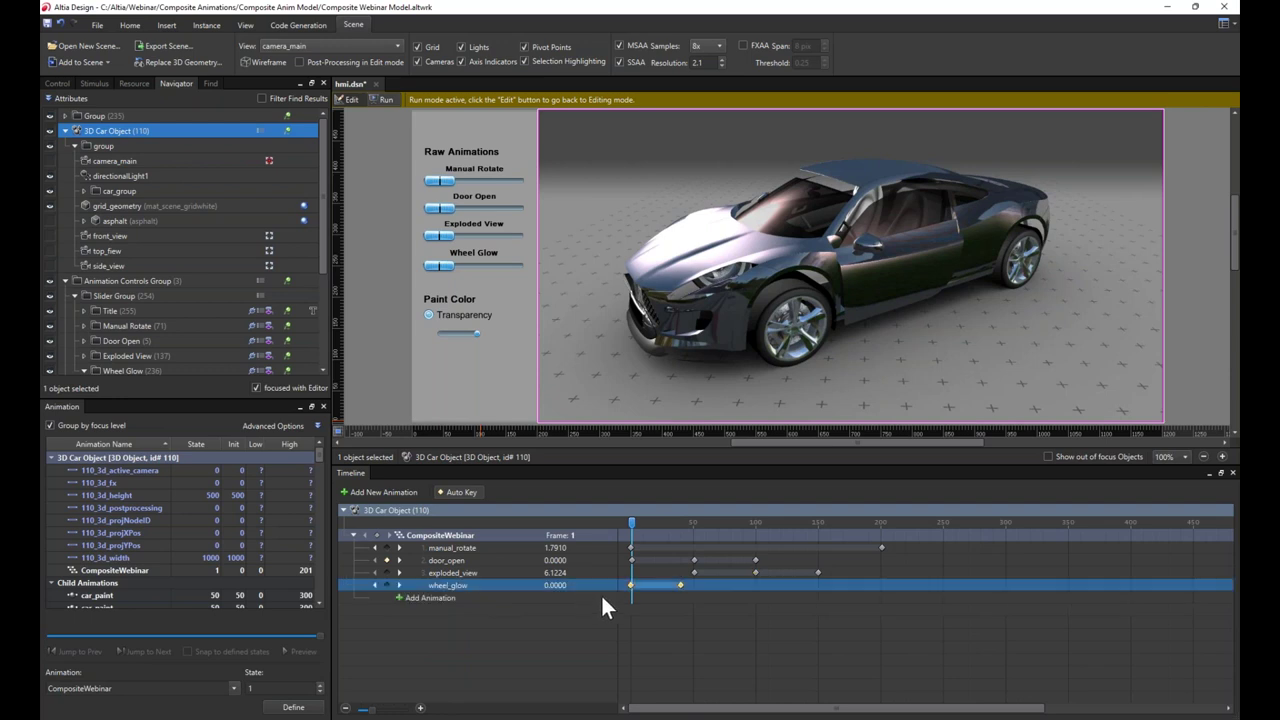
left_click_drag(680, 585, 878, 585)
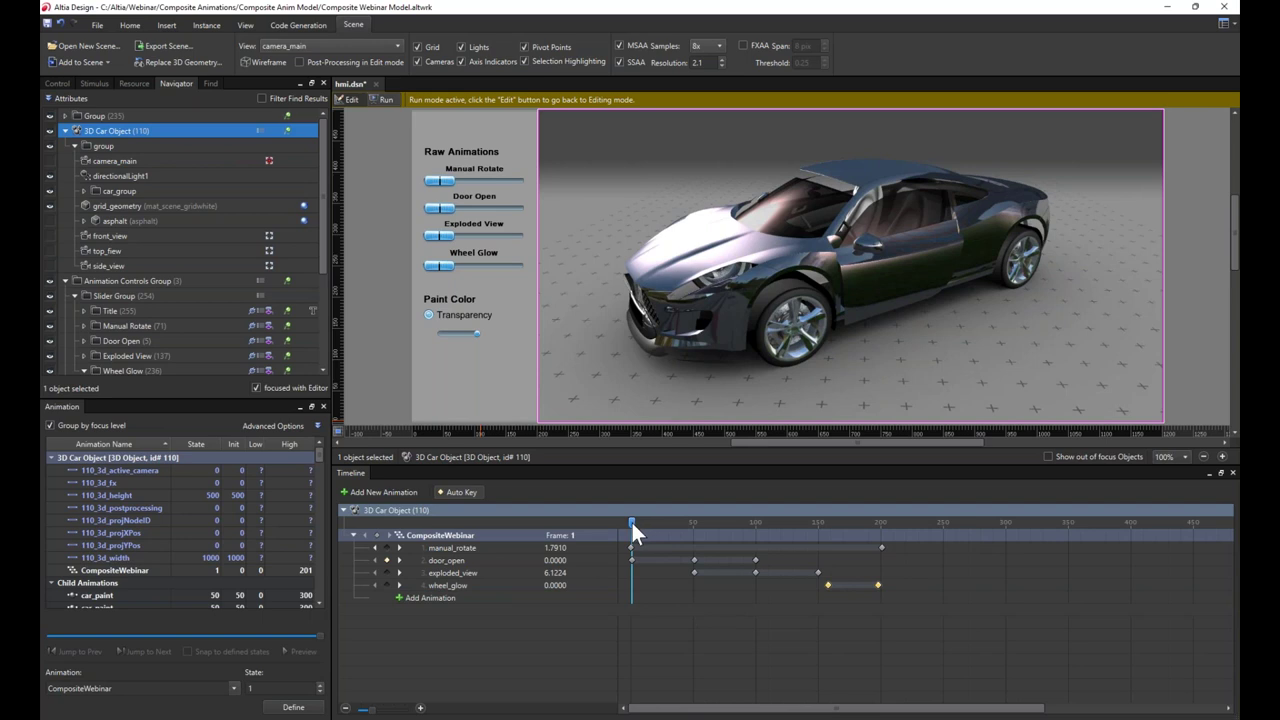
left_click_drag(631, 520, 628, 556)
- Marquee-select all door_open keyframes and shift them later in the timeline
left_click(635, 570)
left_click(689, 608)
left_click(706, 560)
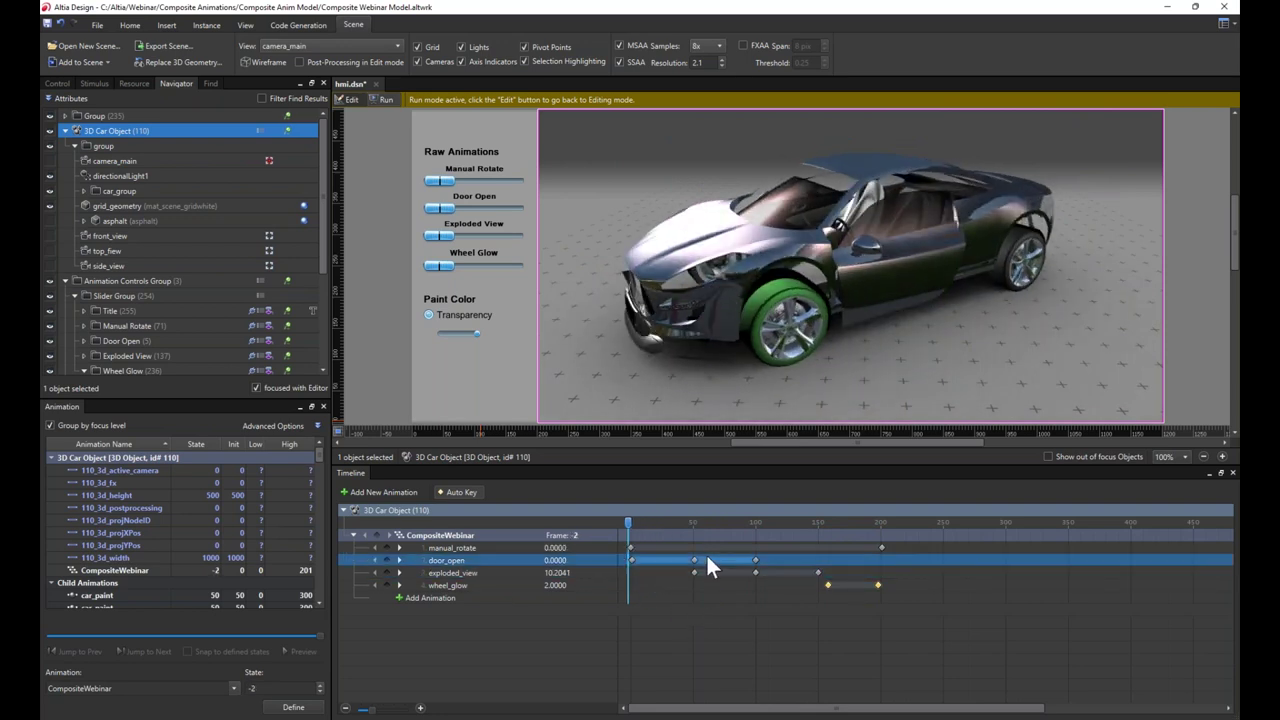
mouse_move(631, 560)
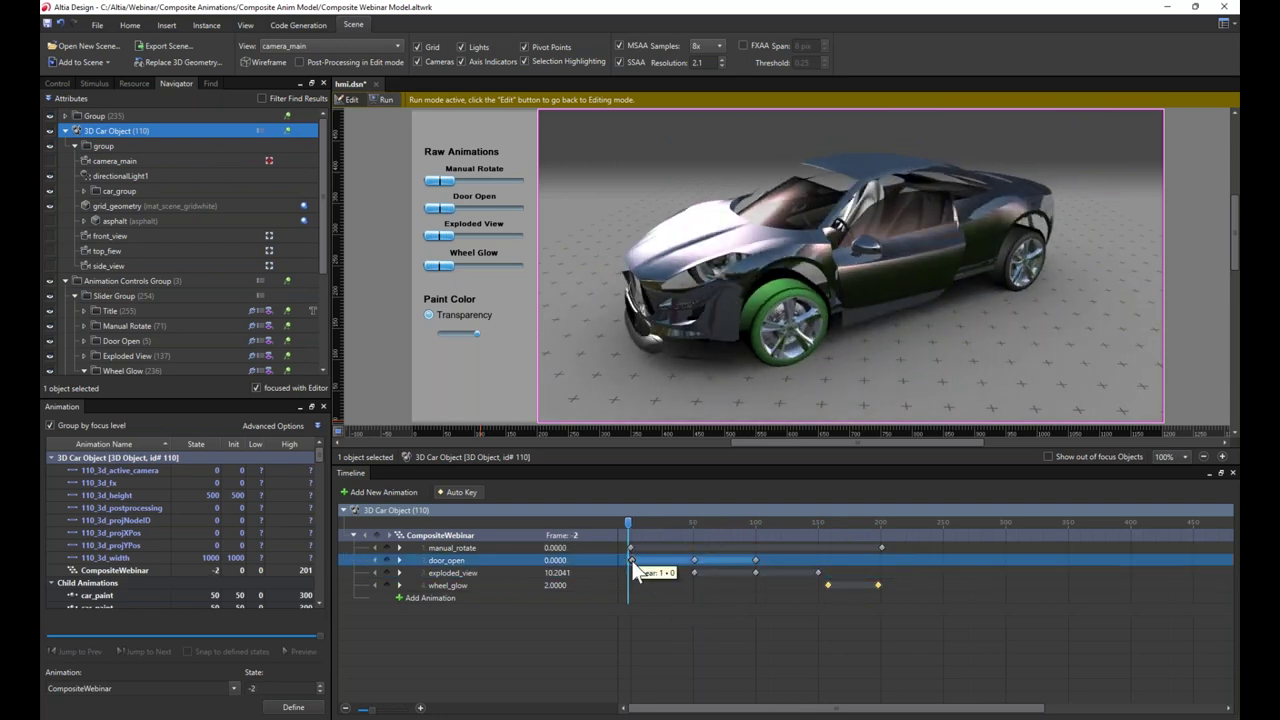
left_click(631, 560)
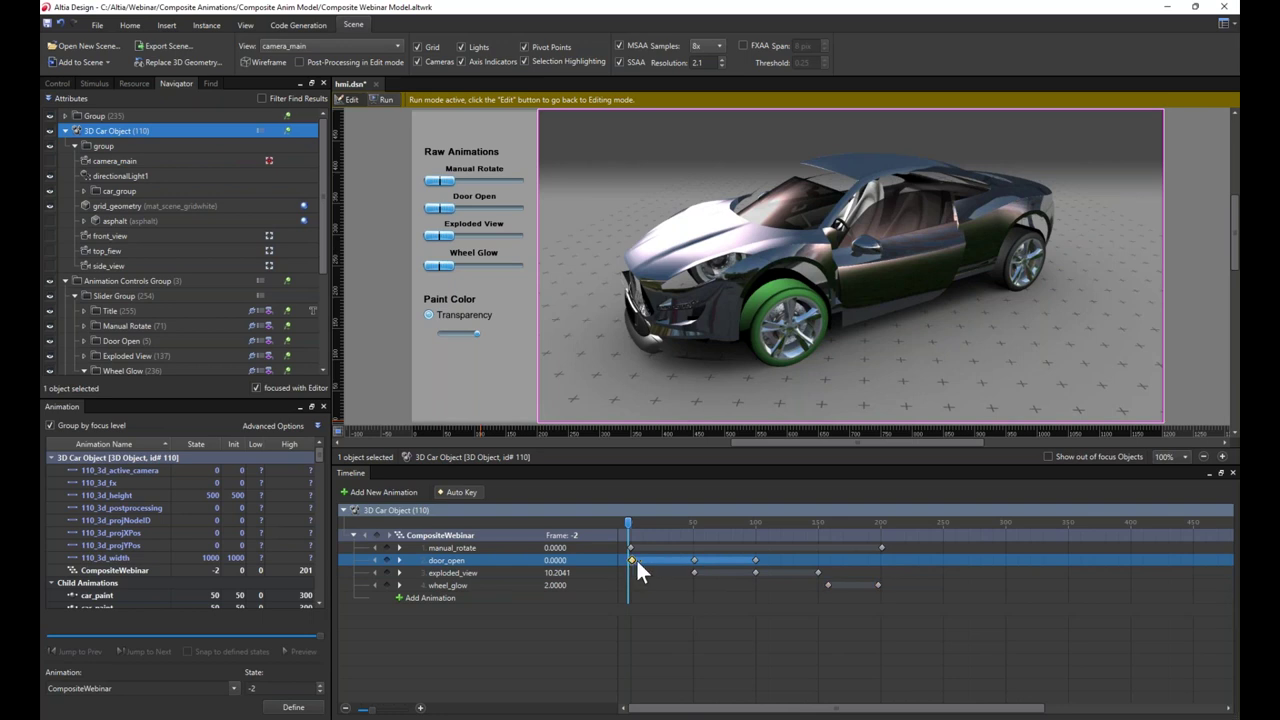
left_click(694, 559)
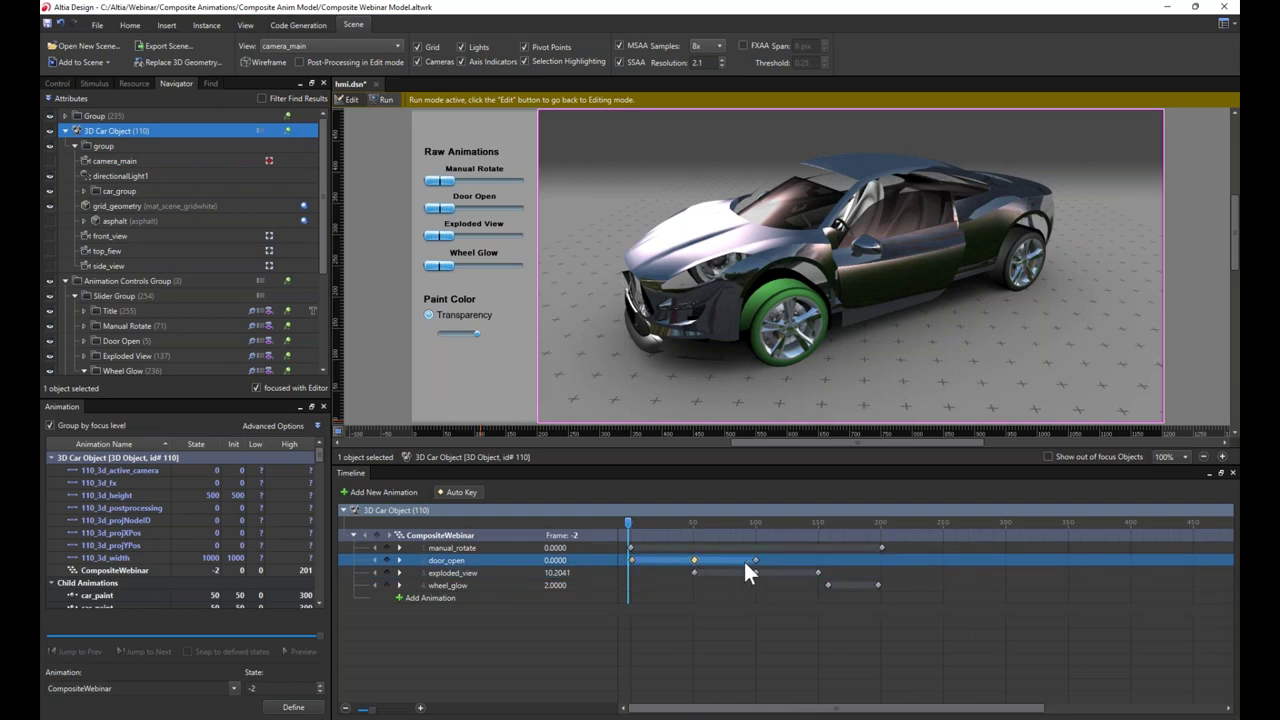
left_click(630, 564)
left_click_drag(771, 555, 627, 570)
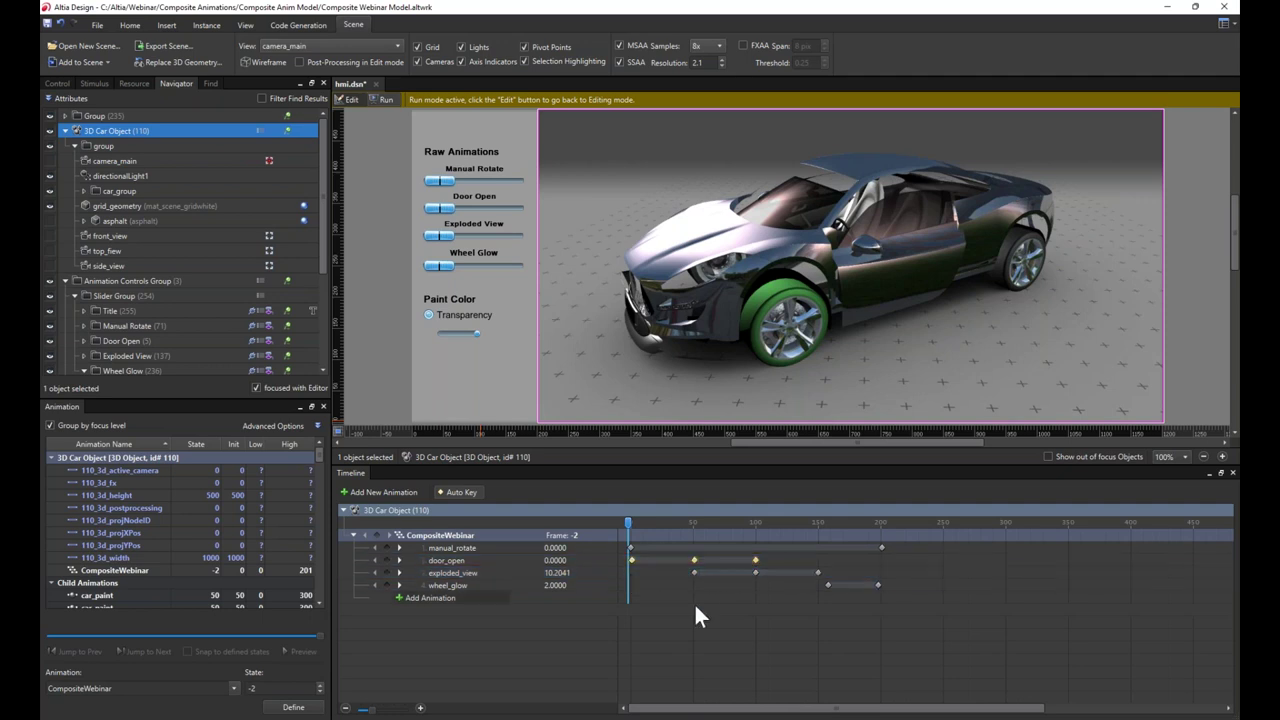
left_click_drag(829, 560, 843, 566)
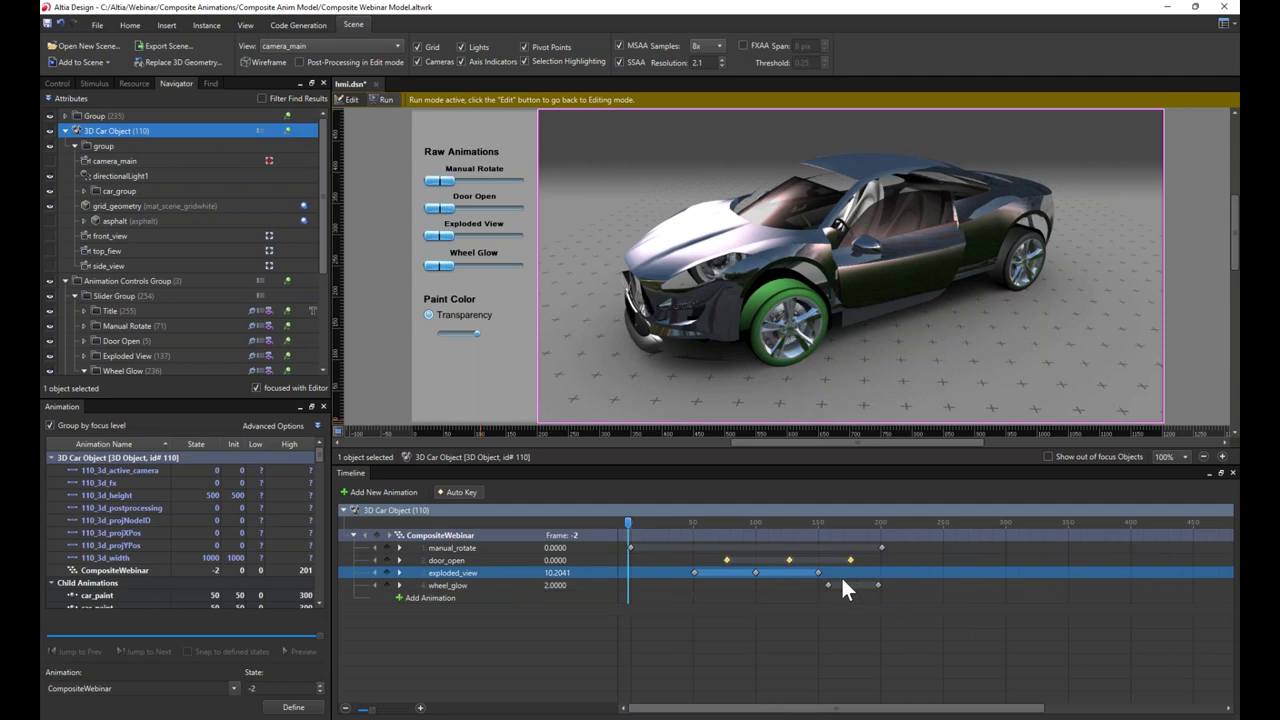
- Move the wheel_glow keyframes to the timeline start, around frames 15–50, and preview
left_click(877, 585)
left_click_drag(897, 580, 651, 592)
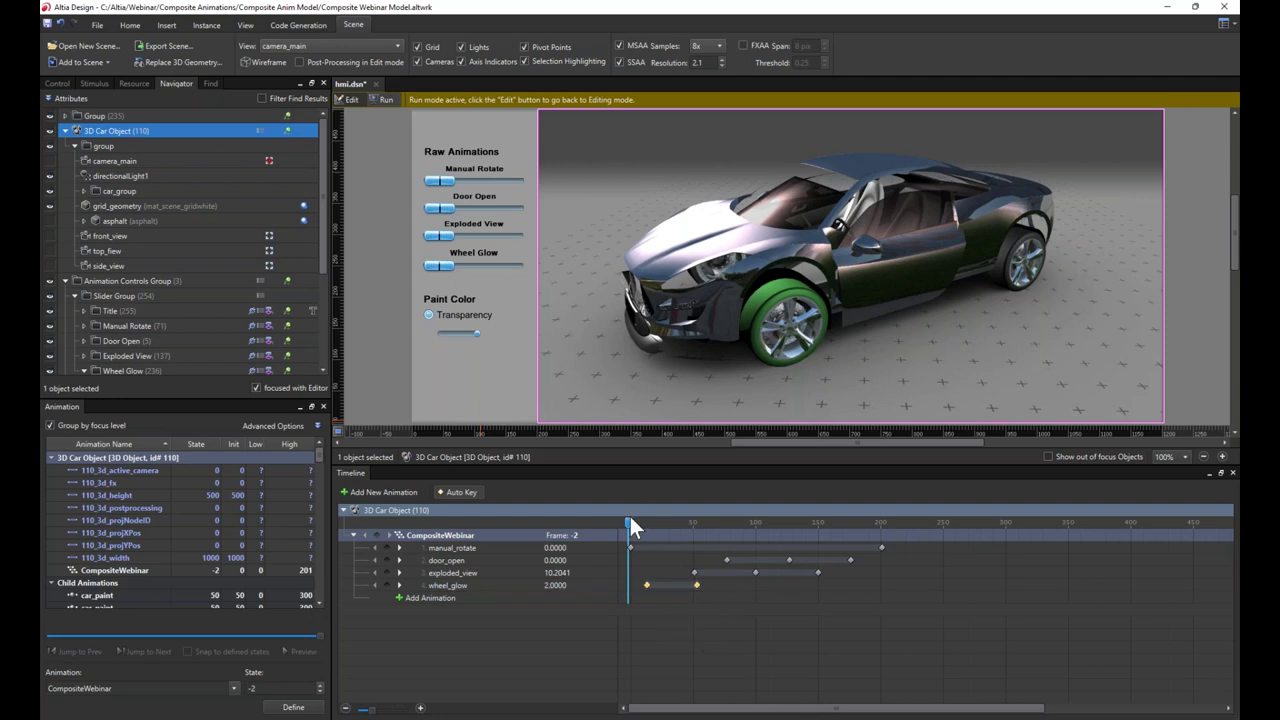
left_click_drag(628, 519, 834, 572)
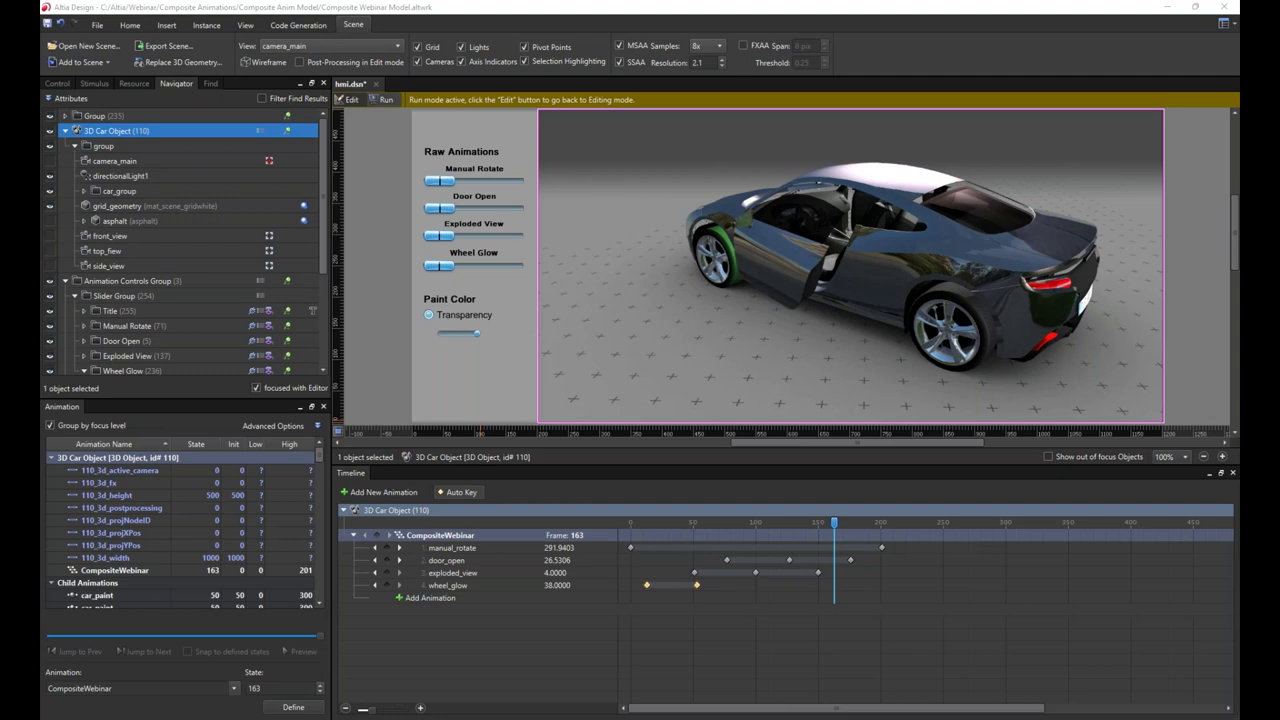
- Change the exploded_view keyframe at frame 49 from Linear to Ease In Out (Cubic) interpolation
left_click(657, 573)
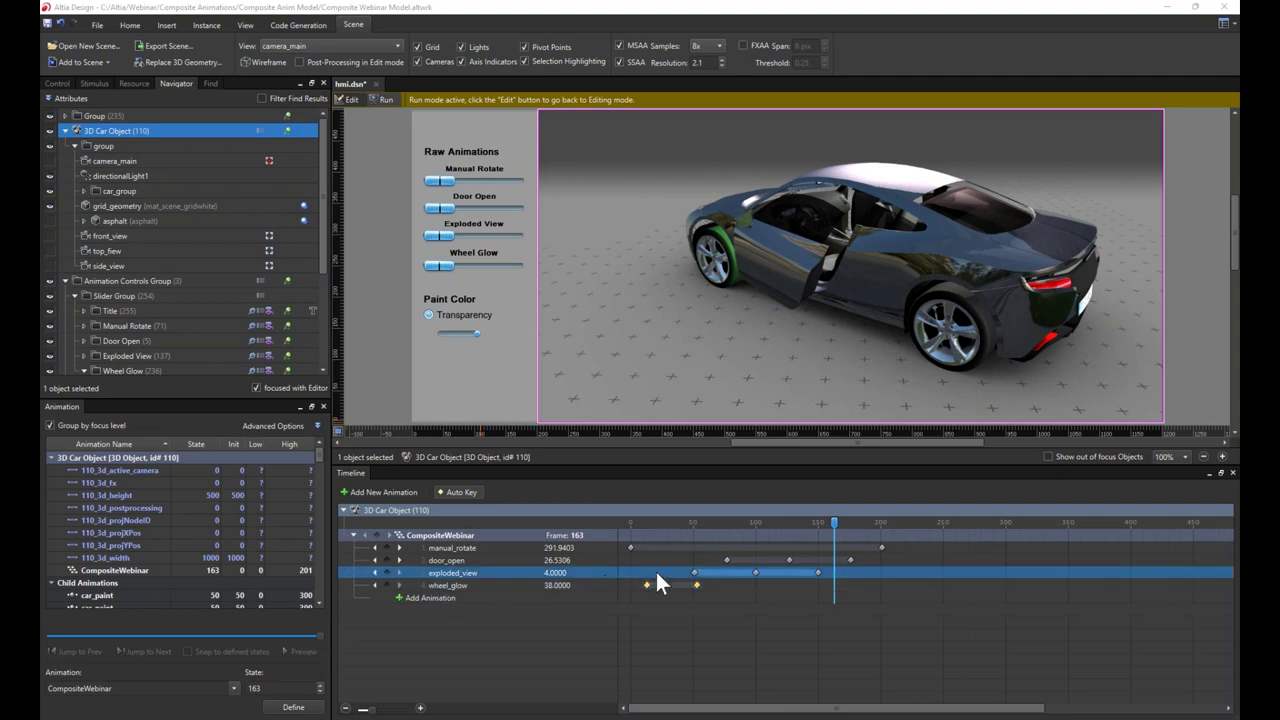
left_click(693, 573)
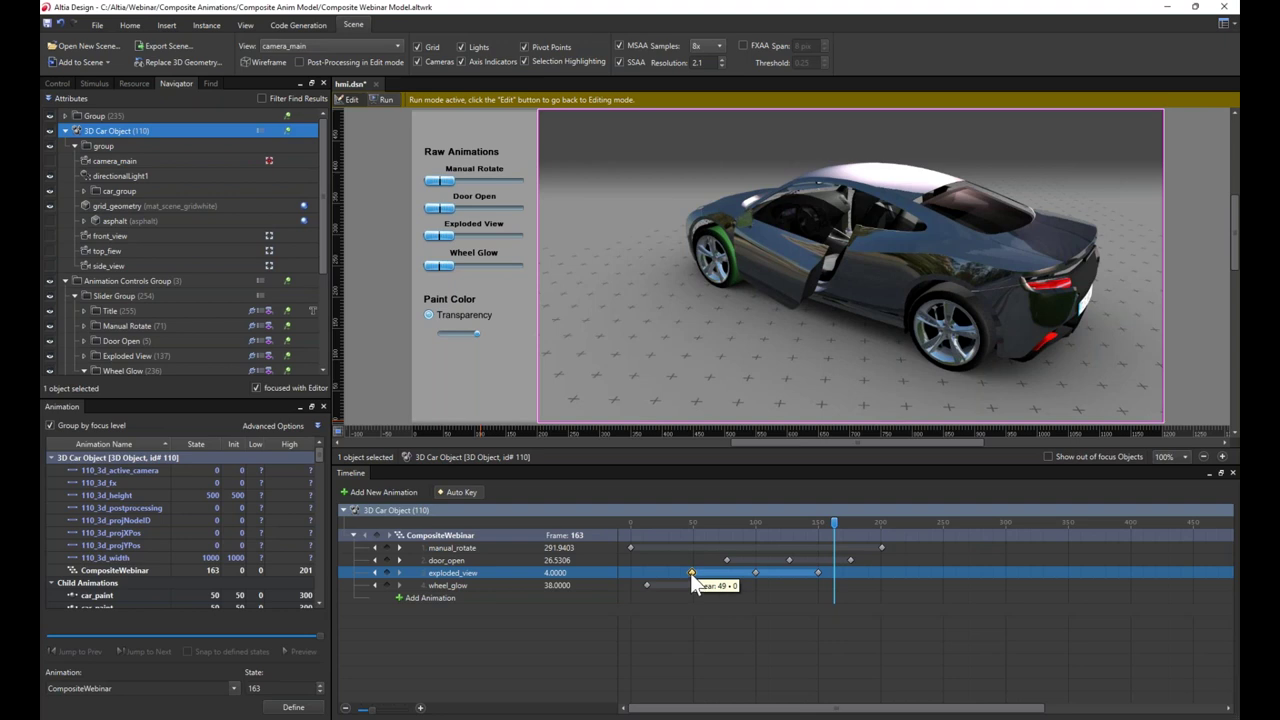
right_click(690, 573)
mouse_move(727, 646)
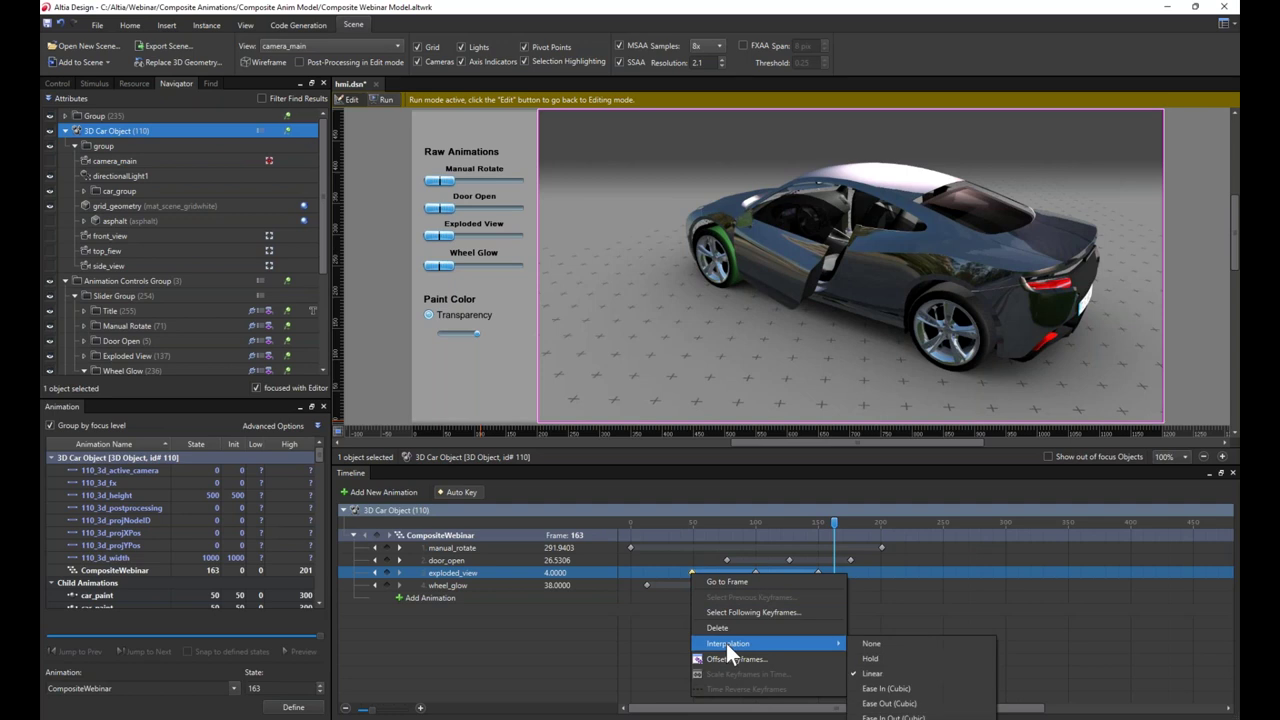
left_click(893, 717)
- Drag the Timeline playhead from frame 163 back toward the animation's opening frames
left_click(868, 658)
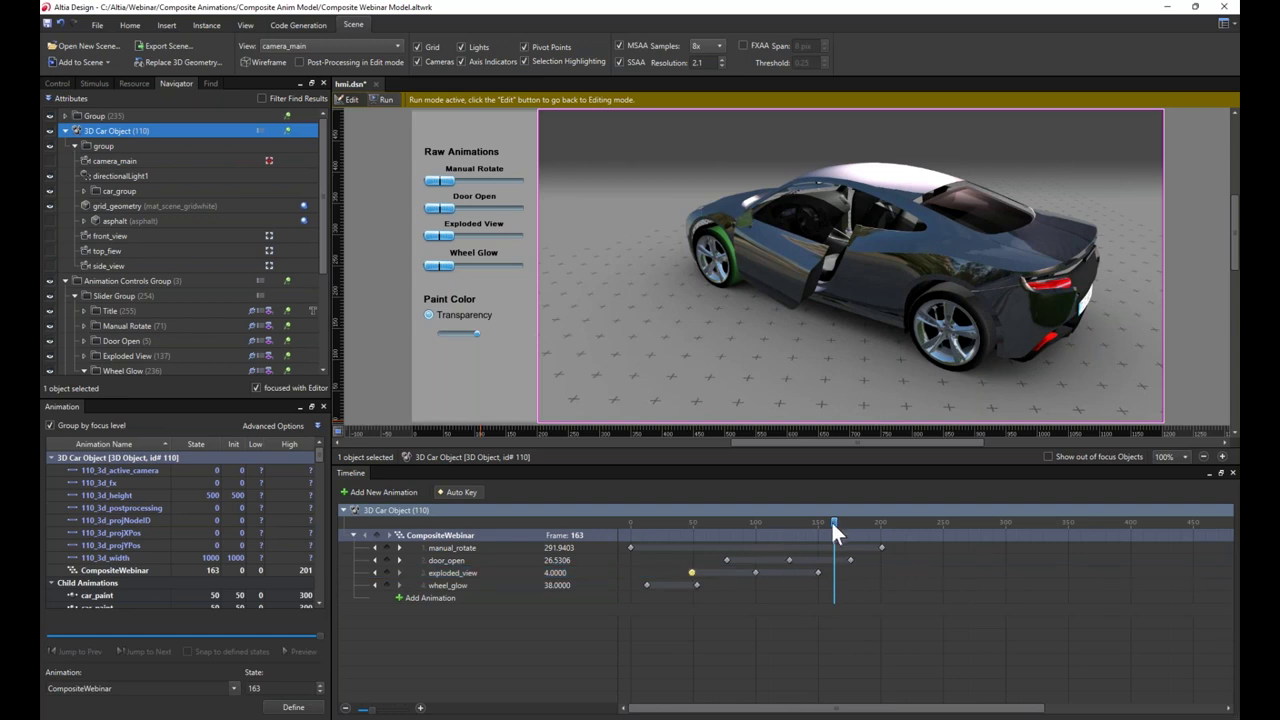
left_click_drag(833, 521, 635, 517)
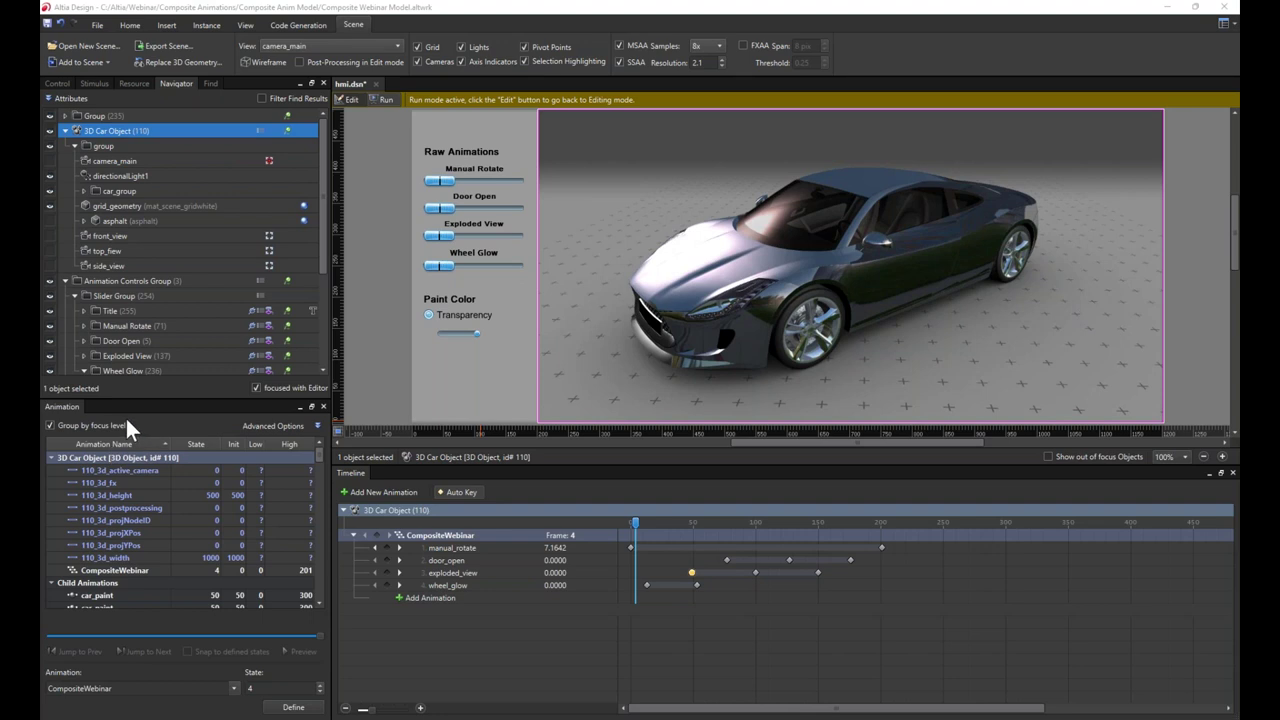
- Scroll CompositeWebinar's State value up to 77 and back down to 0
left_click(119, 569)
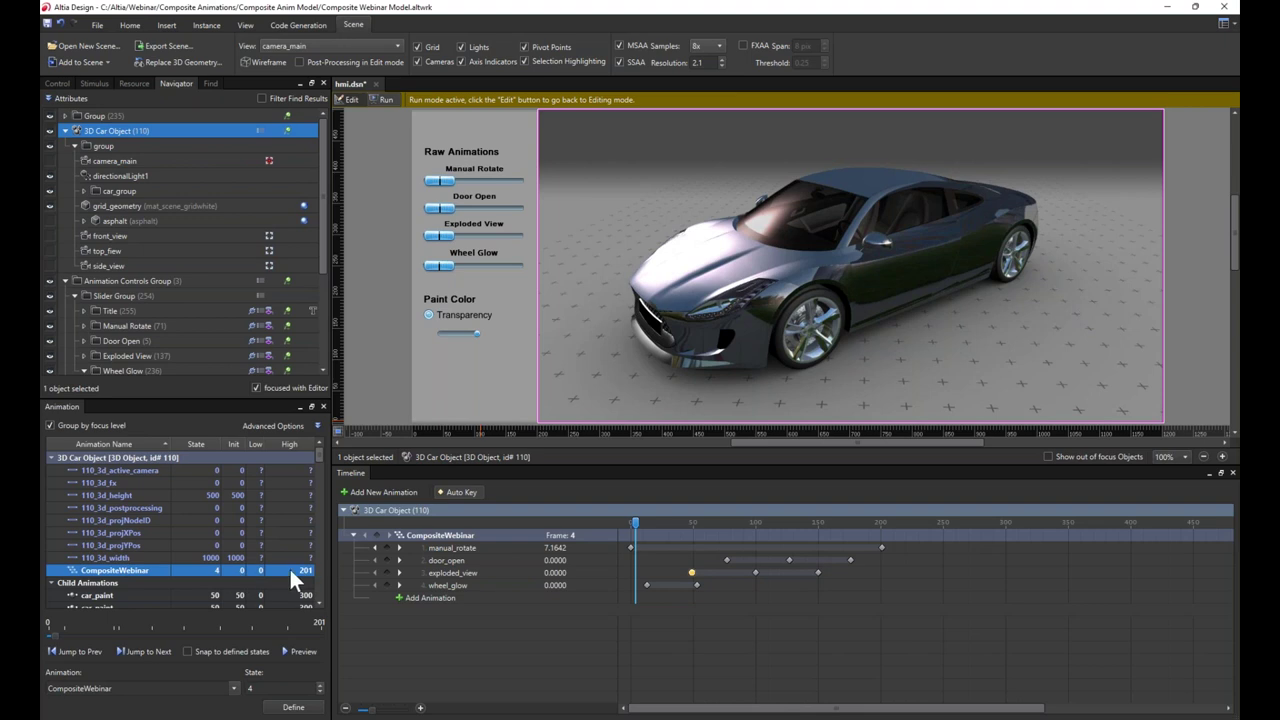
left_click(275, 688)
scroll(275, 688, "up", 20)
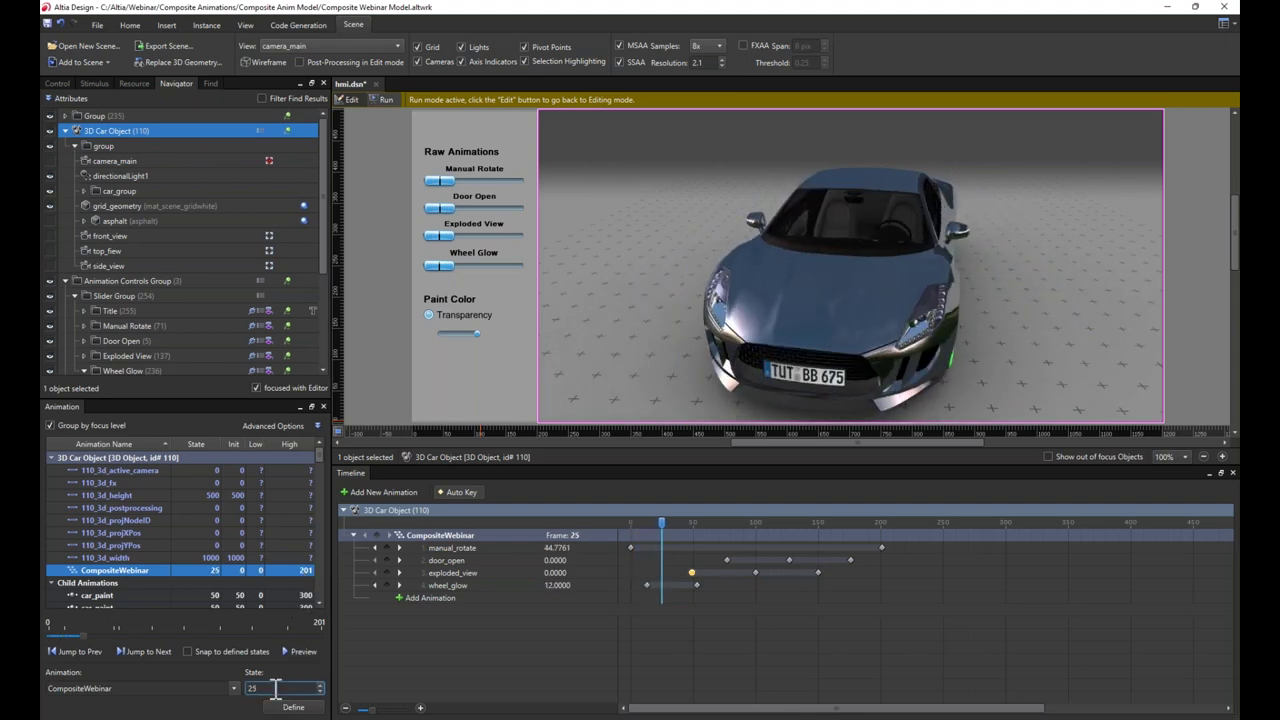
scroll(275, 688, "up", 20)
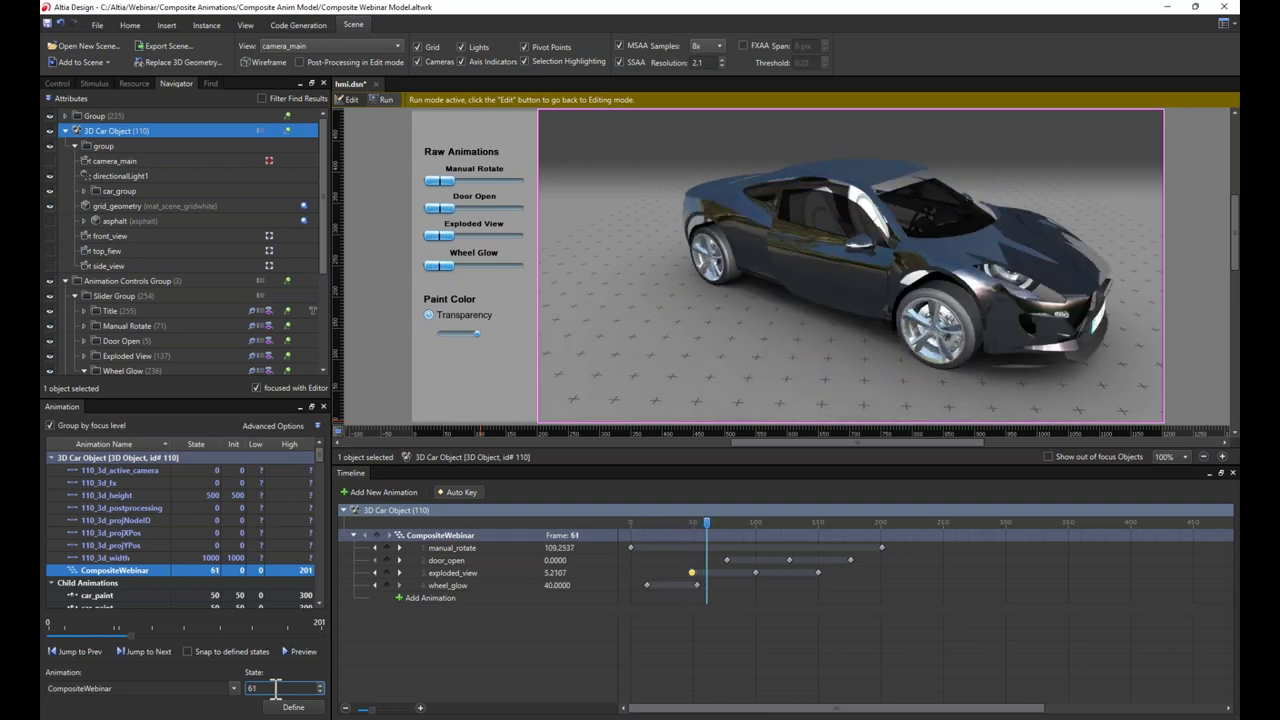
scroll(275, 688, "up", 8)
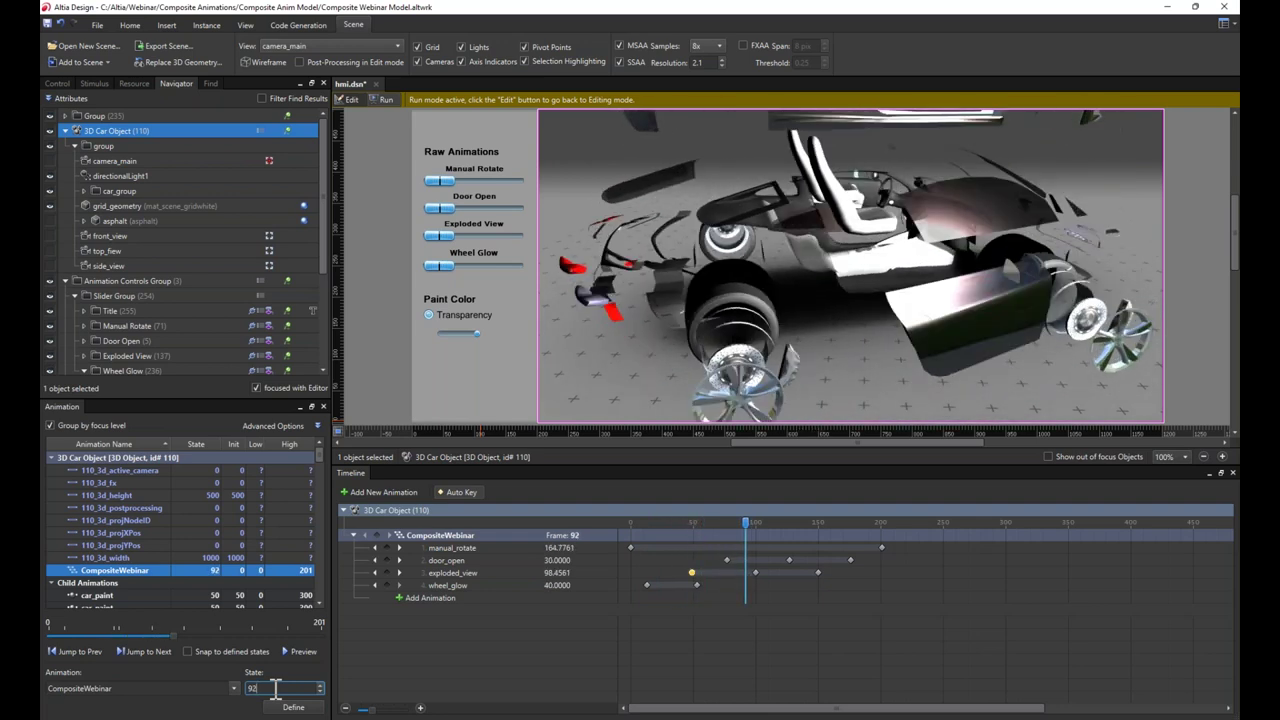
scroll(275, 688, "down", 20)
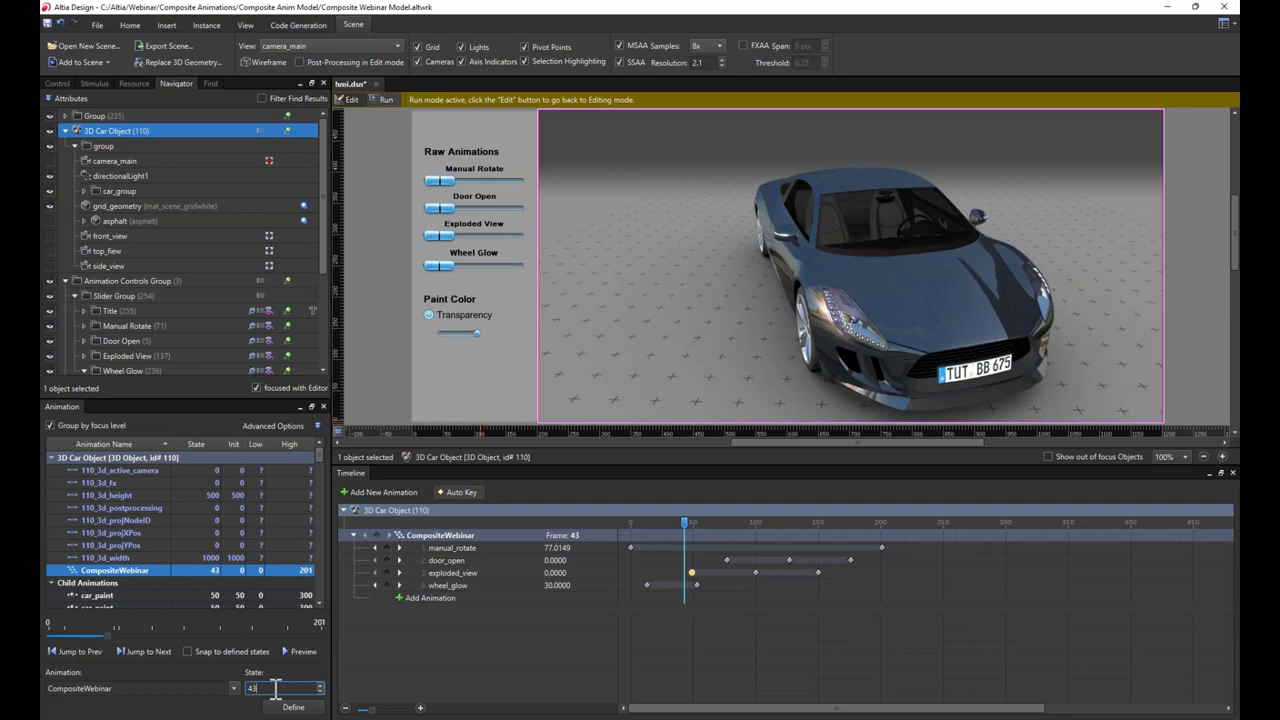
scroll(275, 688, "down", 20)
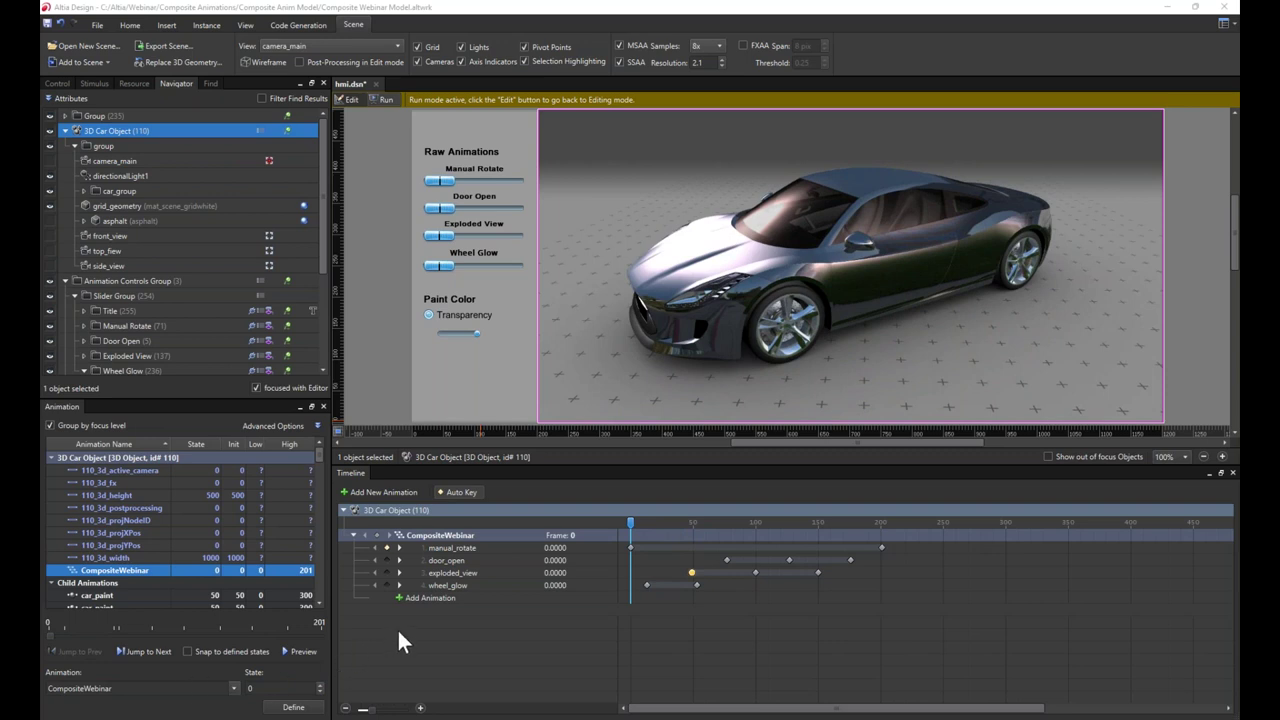
left_click(465, 549)
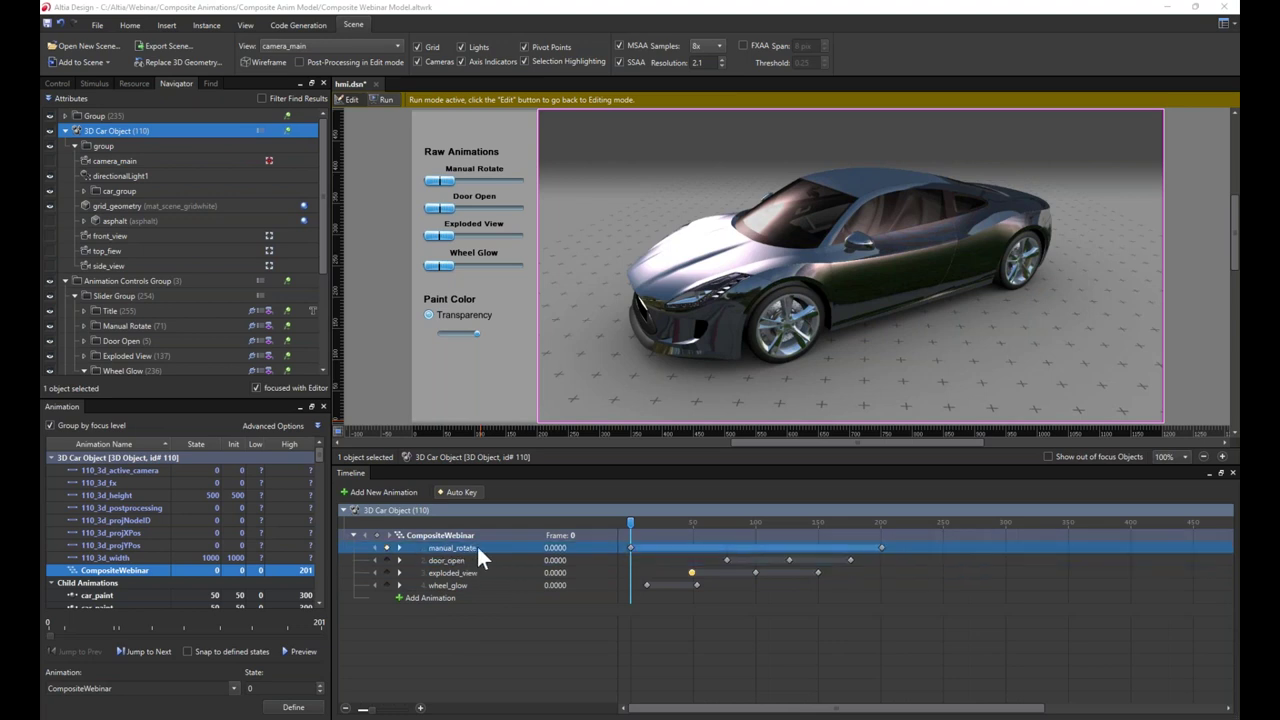
left_click(476, 562)
left_click(469, 571)
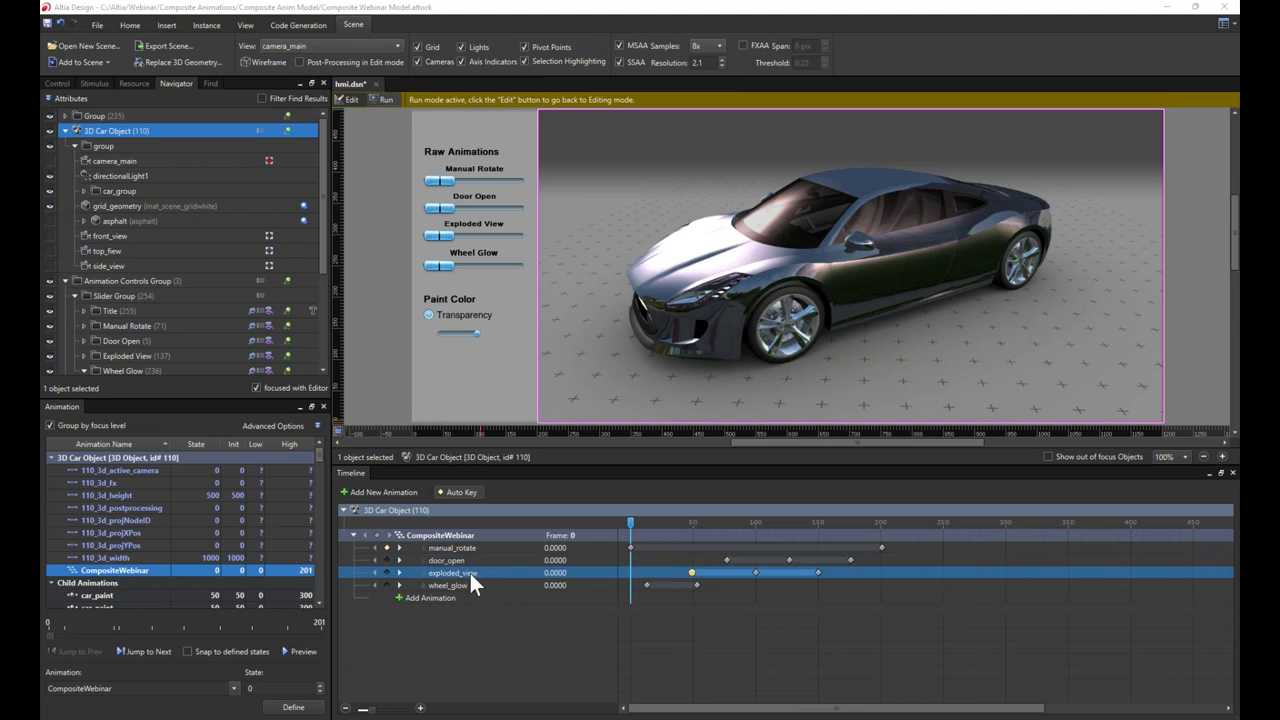
left_click(465, 585)
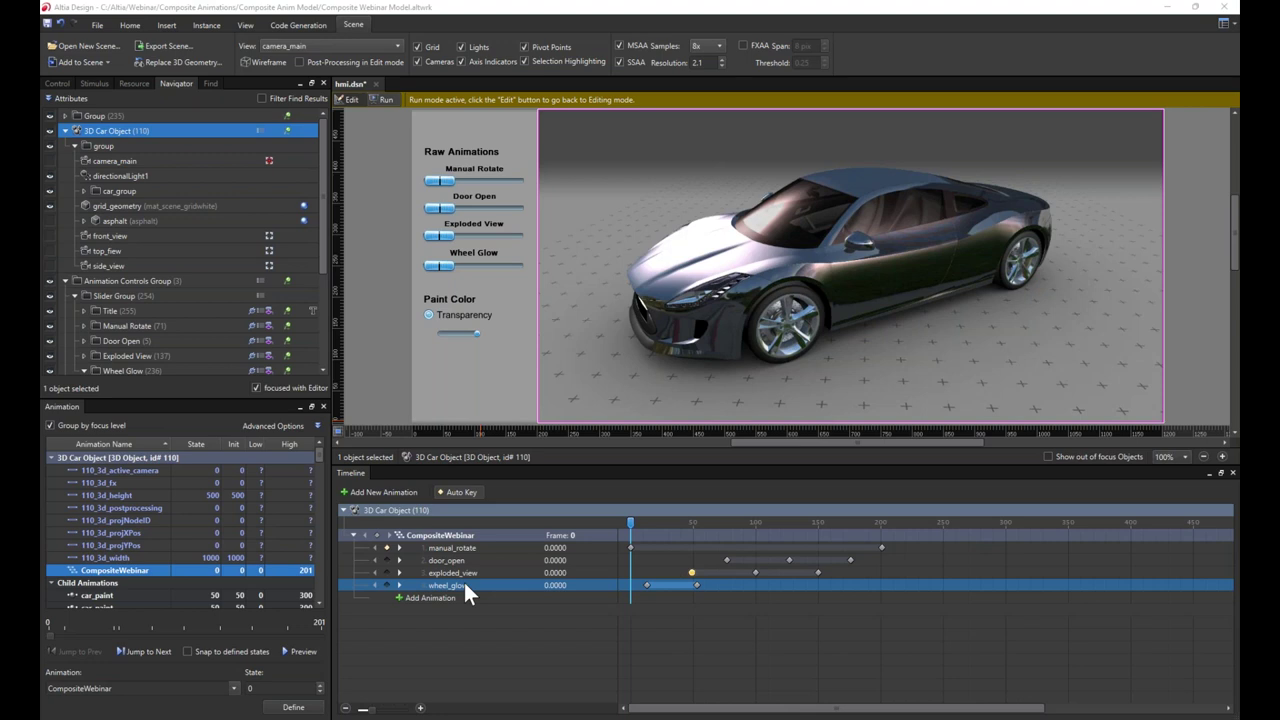
left_click(455, 573)
- Move exploded_view above door_open, then back below it, restoring the original channel order
right_click(446, 569)
left_click(478, 580)
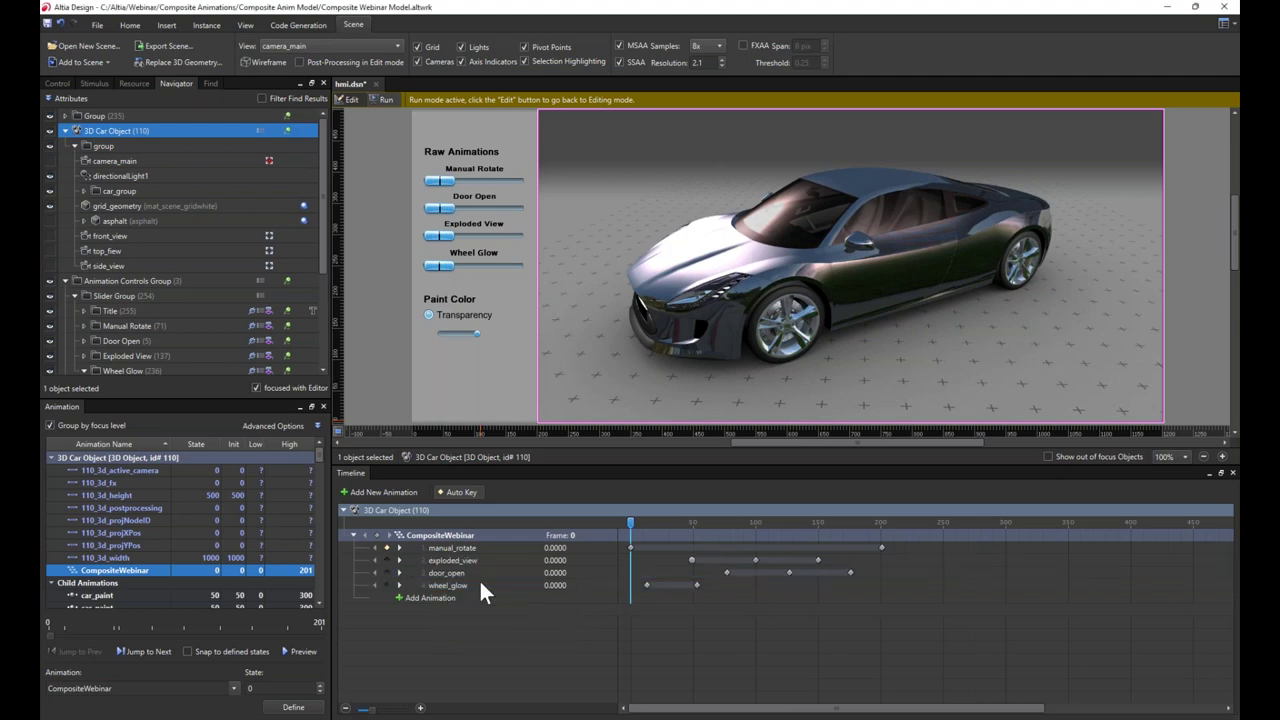
left_click(465, 550)
left_click(461, 558)
right_click(461, 558)
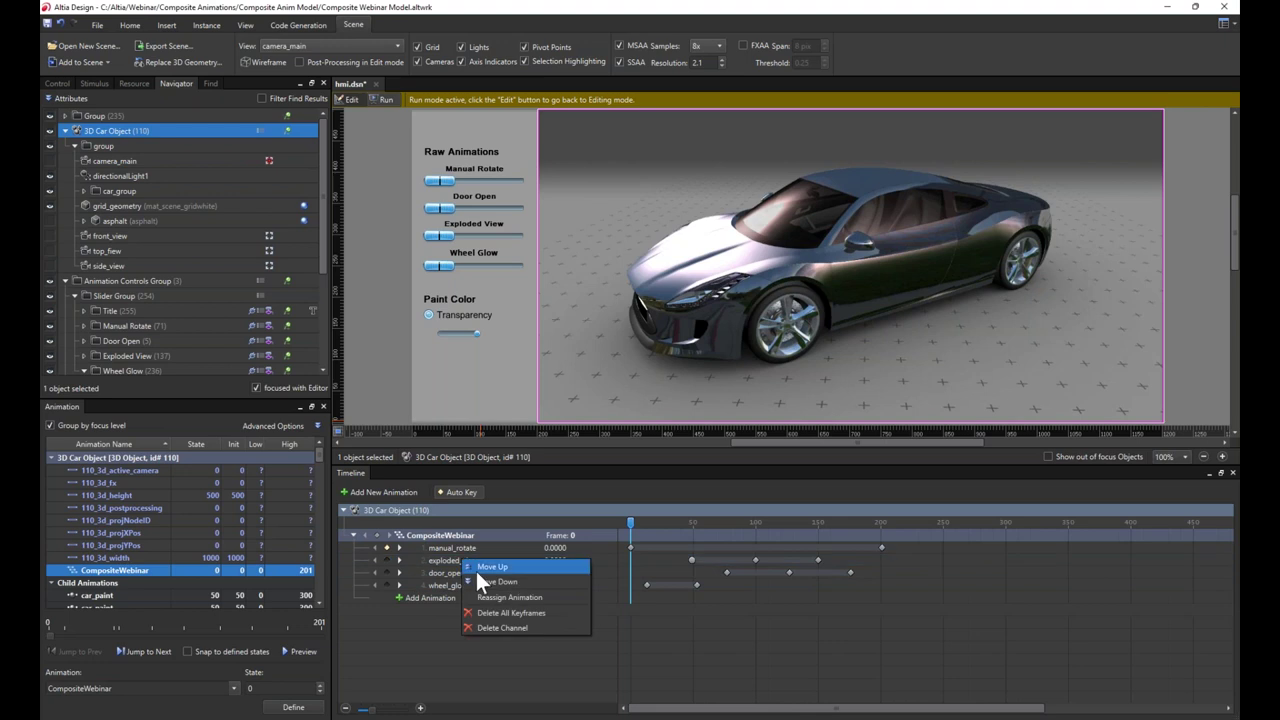
left_click(483, 576)
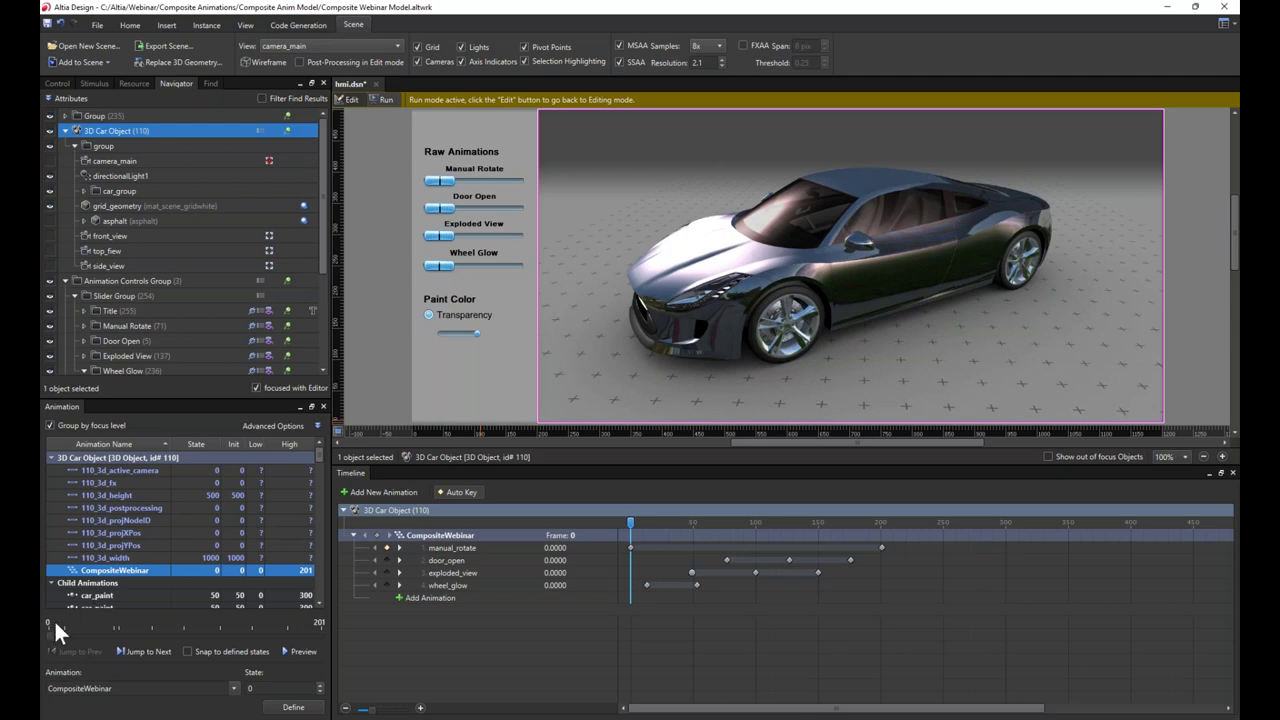
- Open Reassign Animation on door_open, then show Group (235)'s move_x and move_y animations
left_click(461, 556)
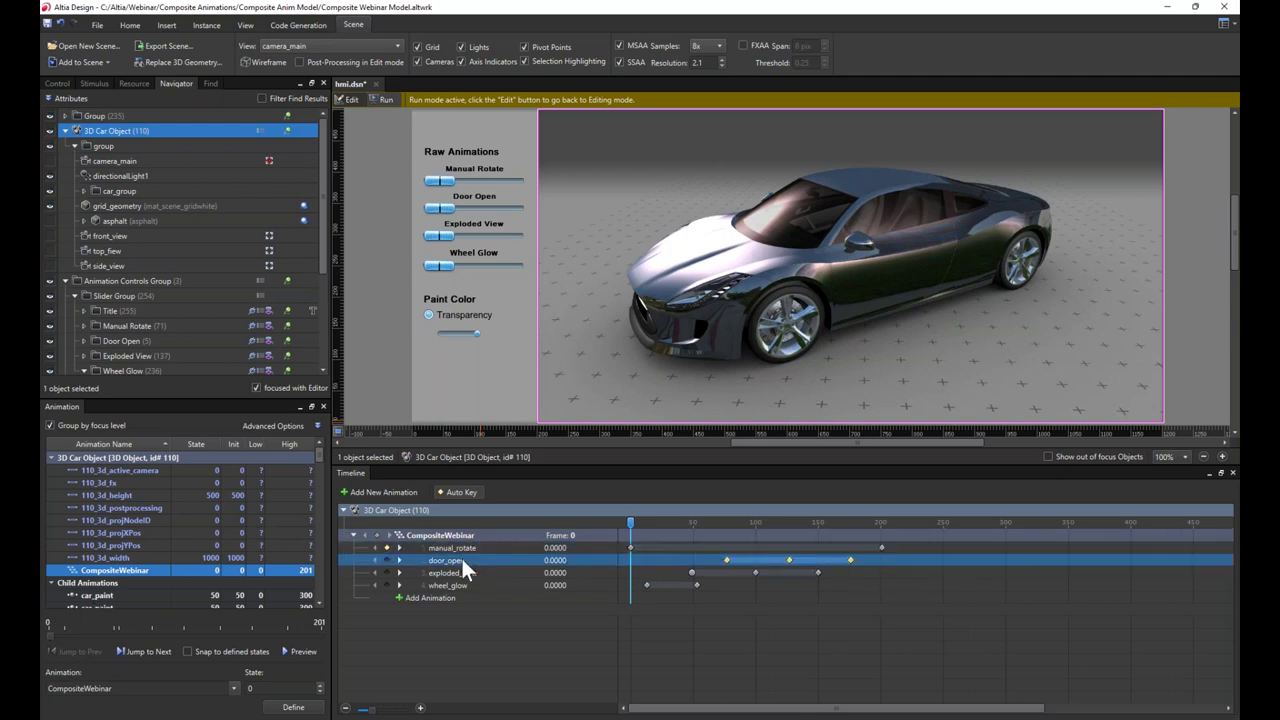
left_click(462, 561)
left_click(504, 560)
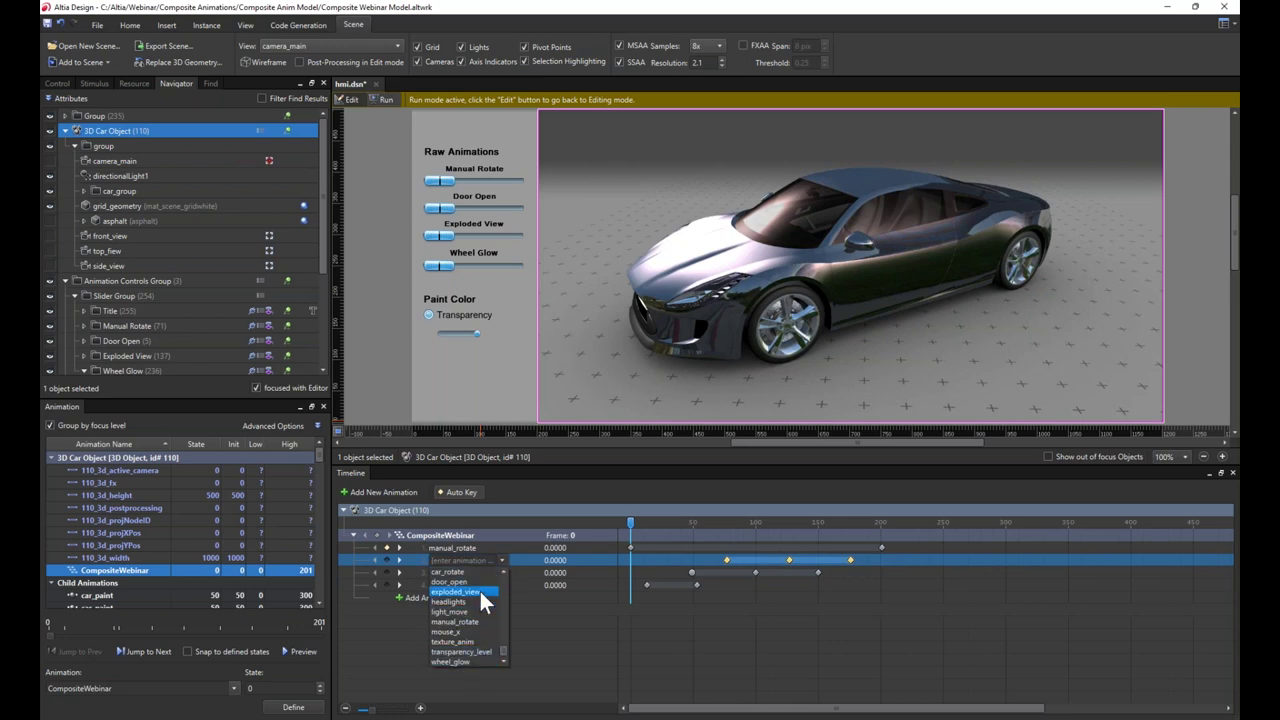
left_click(484, 590)
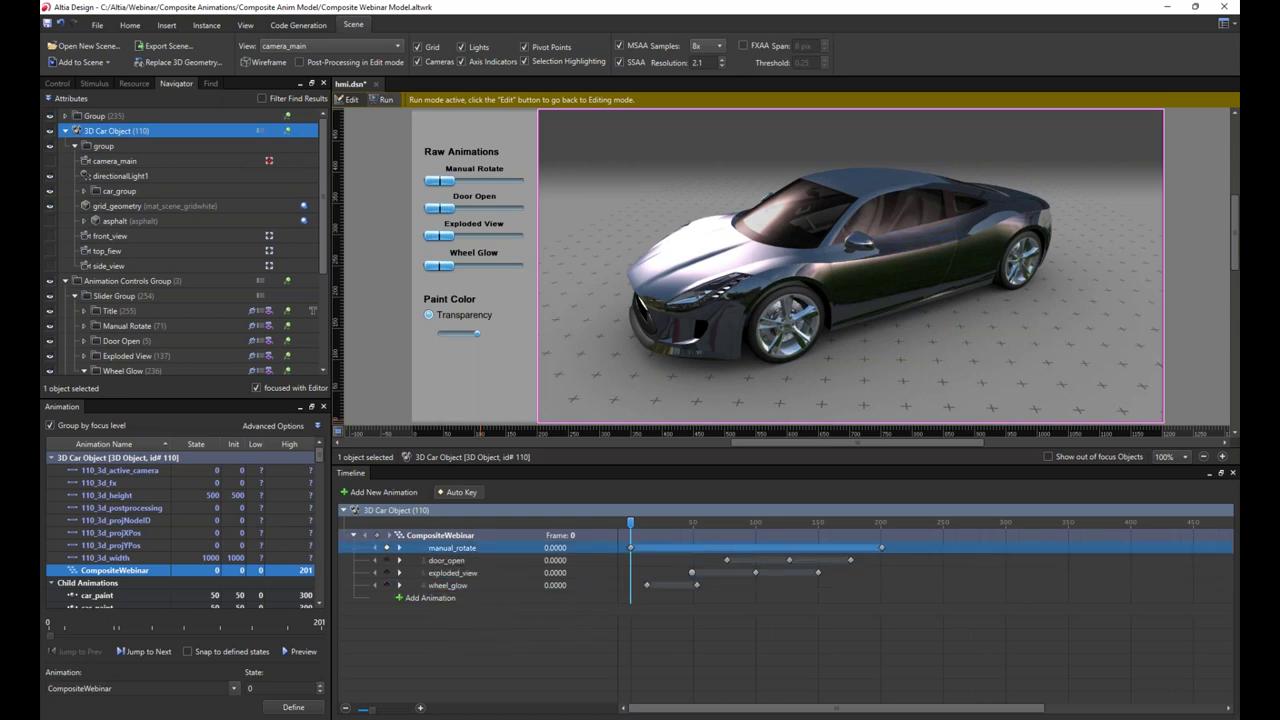
left_click(134, 115)
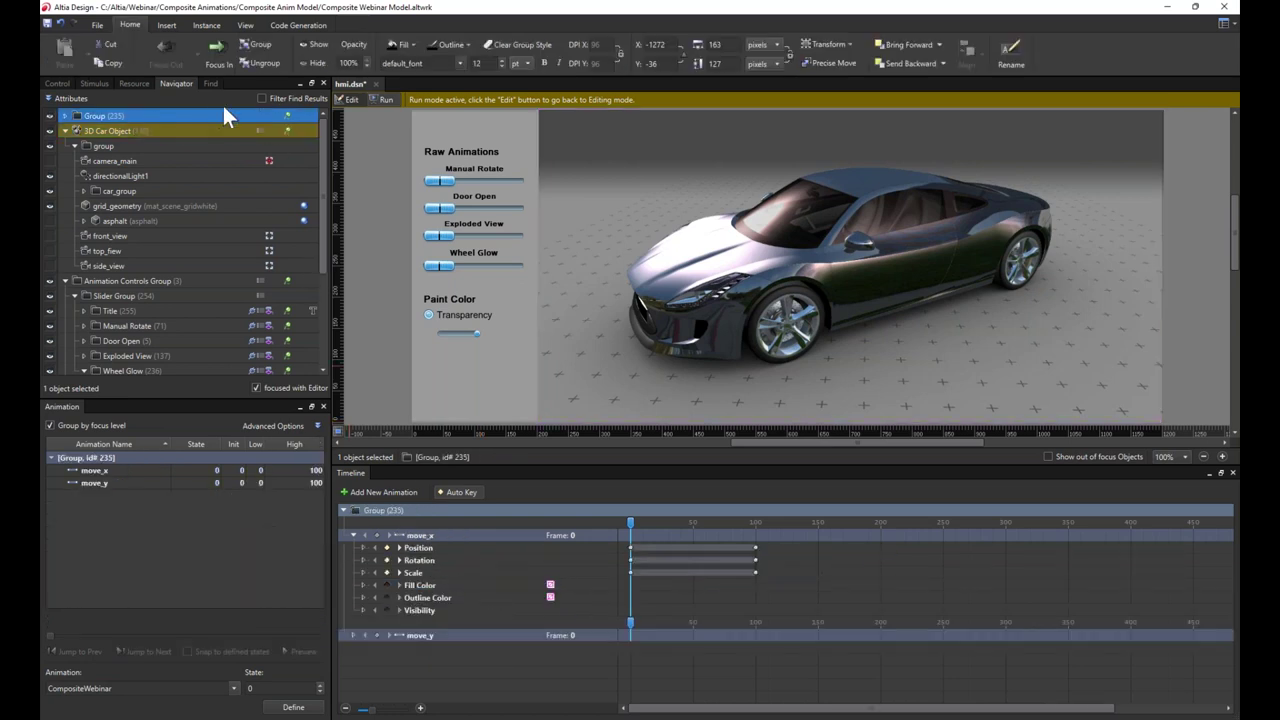
- Clear the old search, find 'composite' (two matches), and open CompositeWebinar's Animations result
left_click(208, 84)
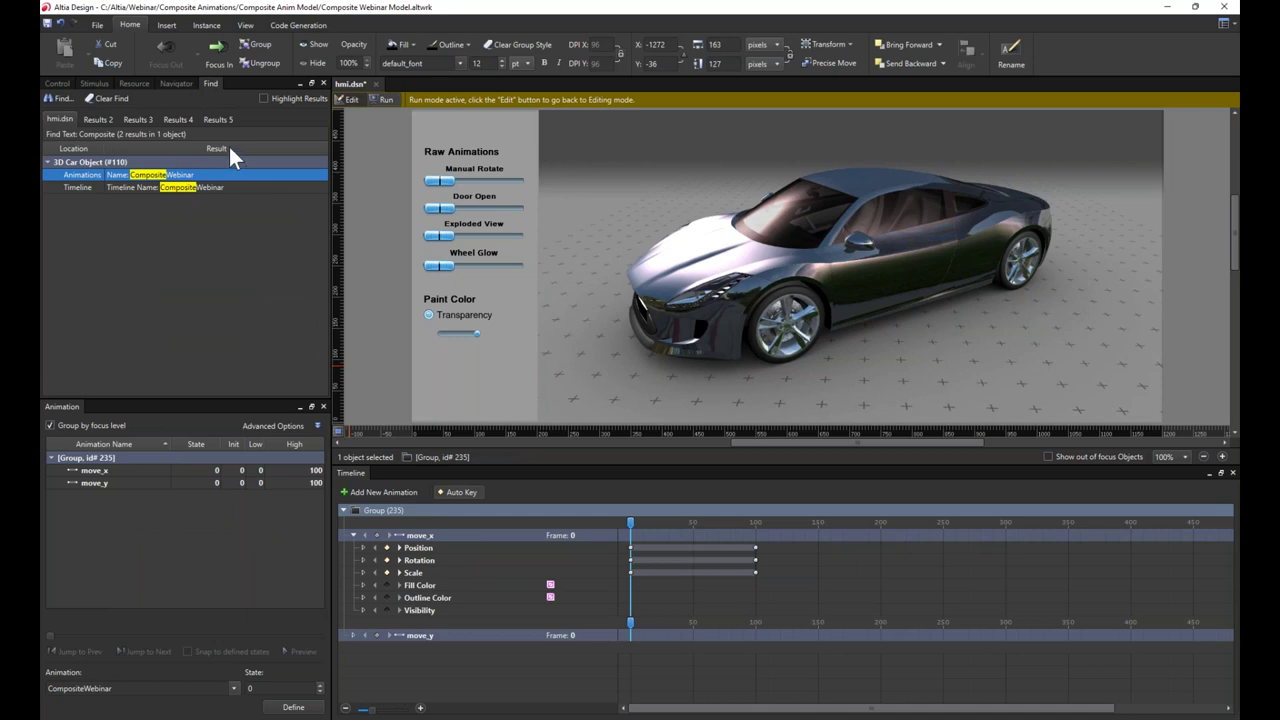
left_click(108, 98)
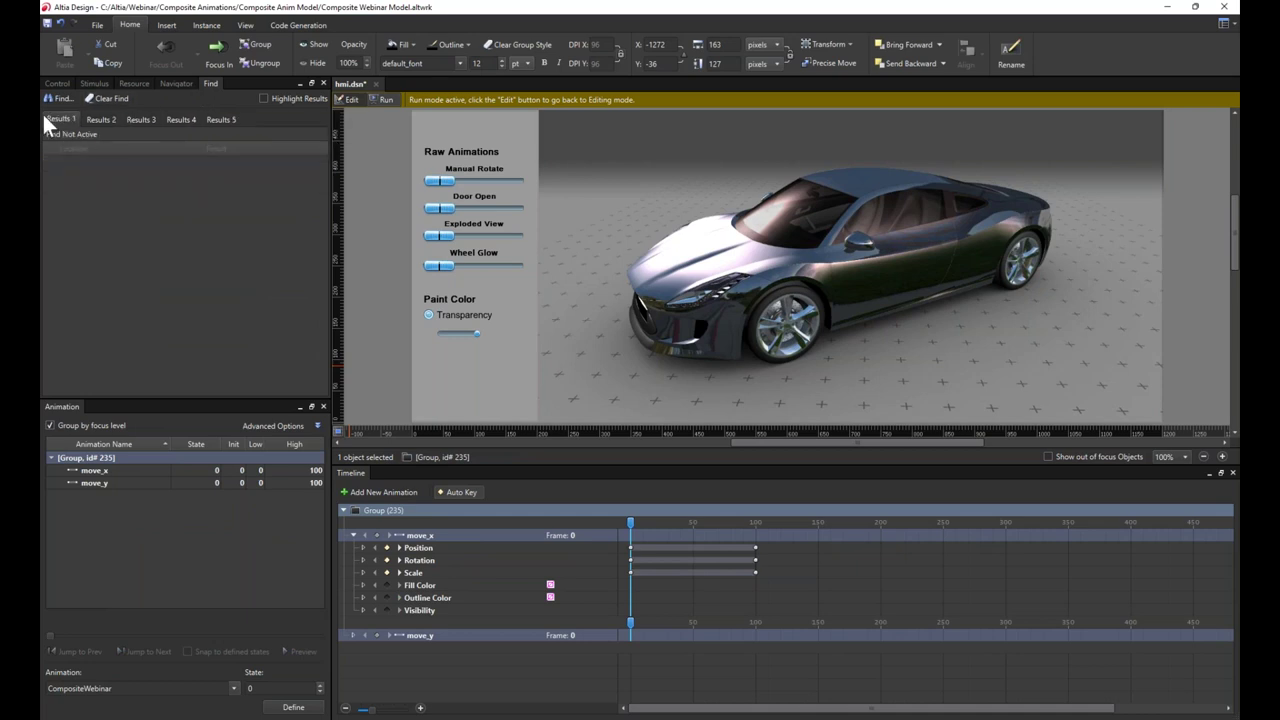
left_click(58, 97)
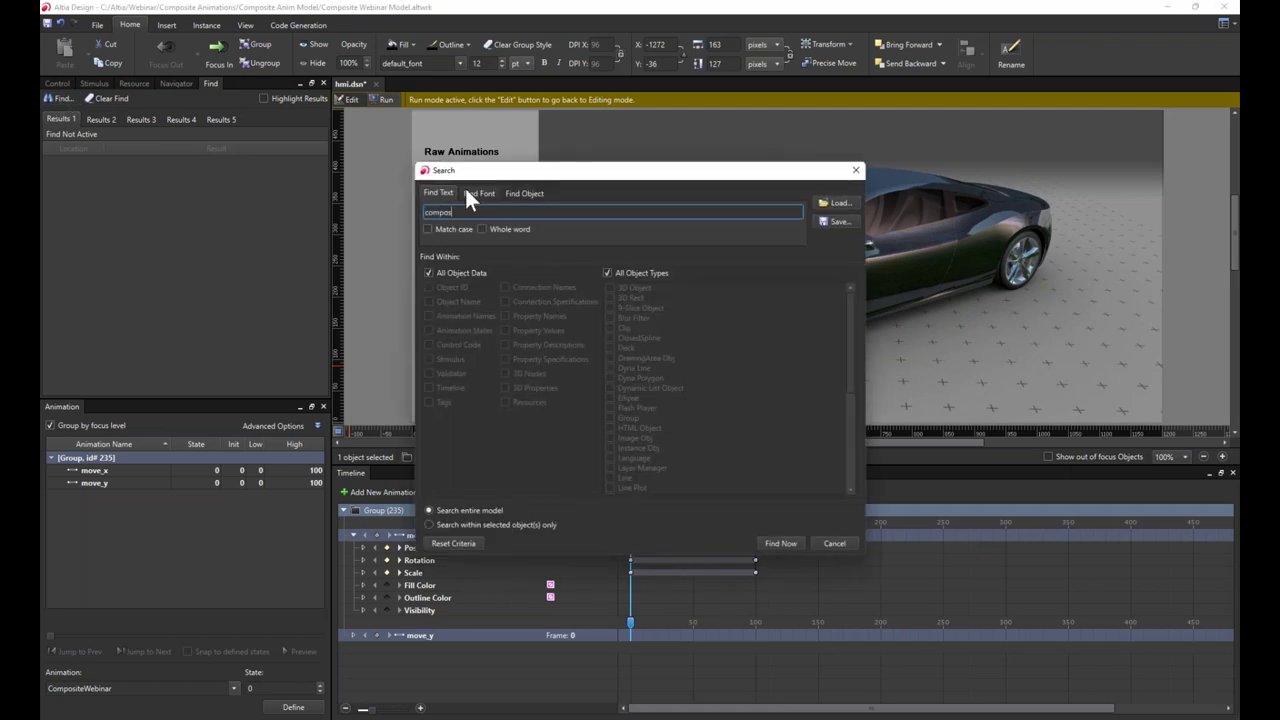
key("Return")
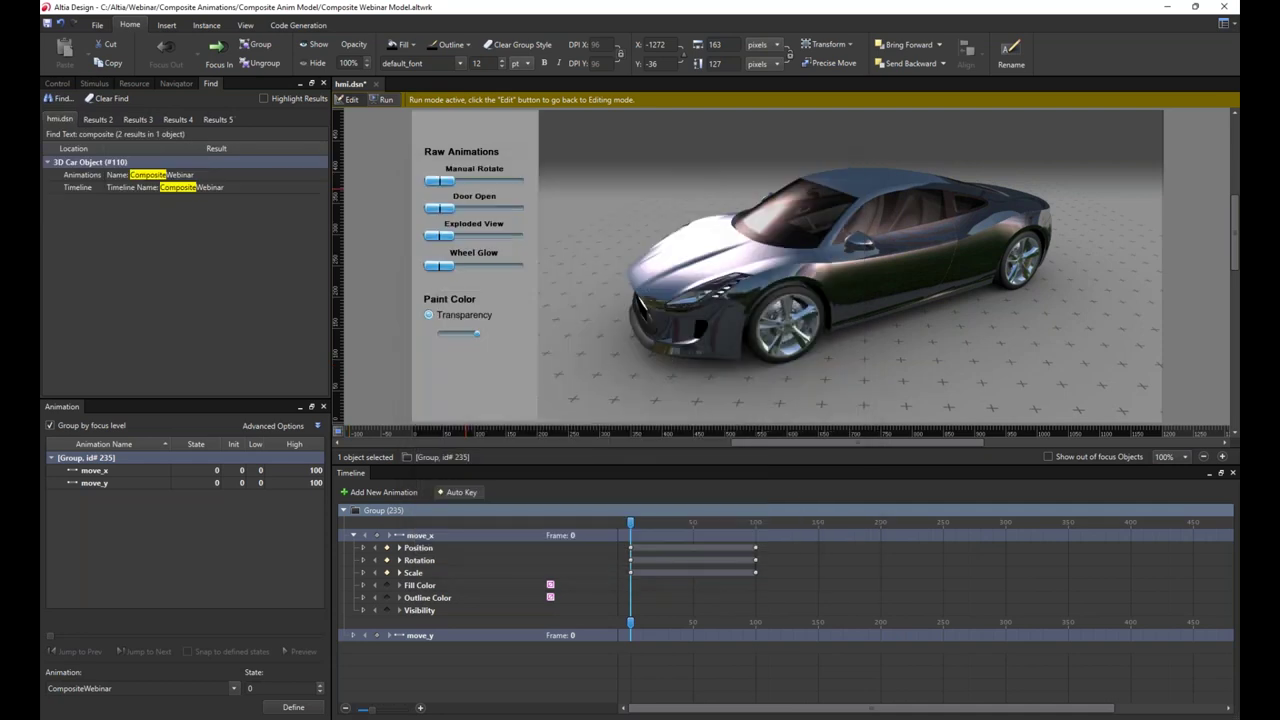
left_click(160, 174)
left_click(160, 174)
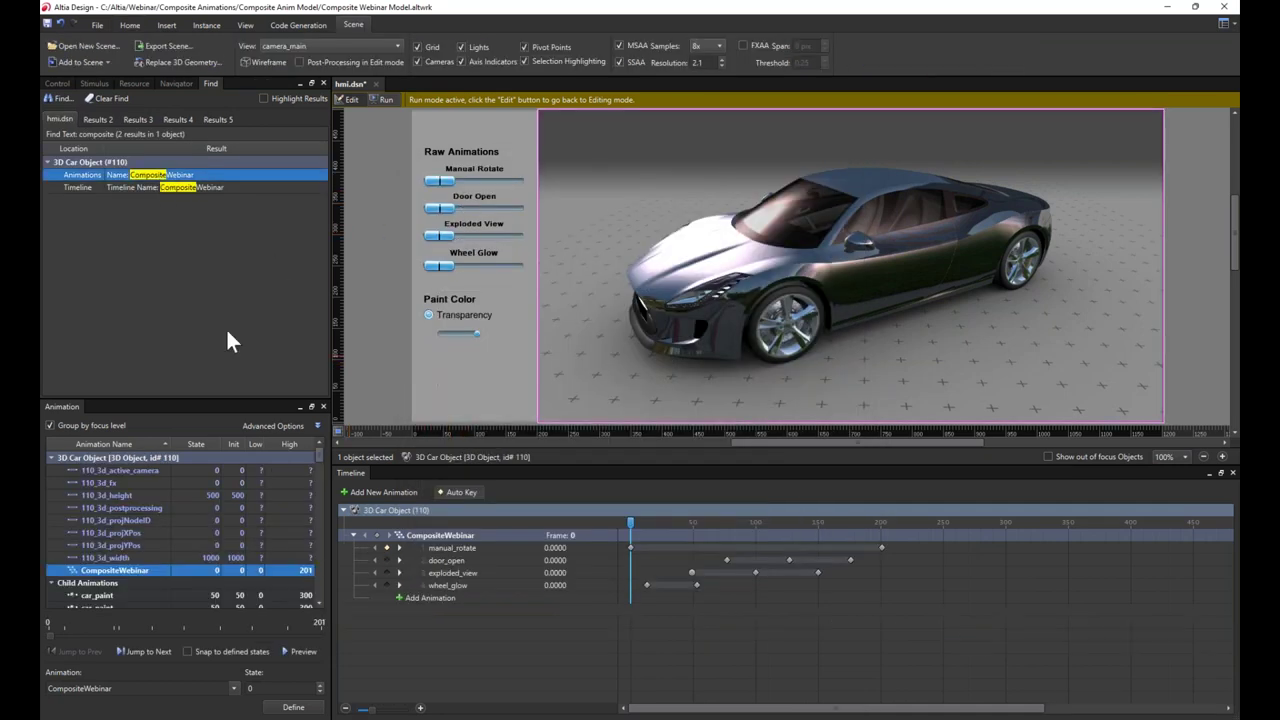